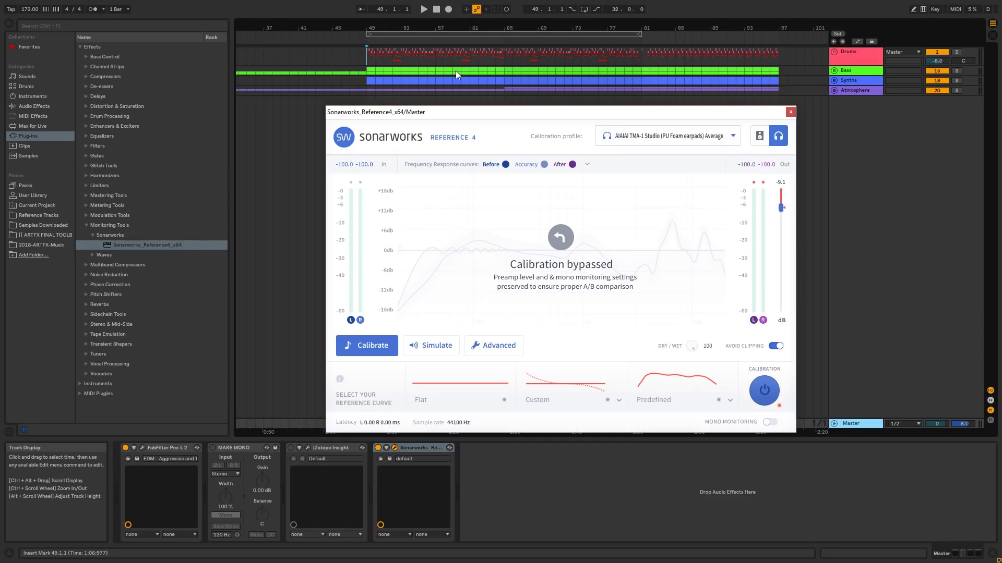
Listen to the track from bar 49 with calibration bypassed, and stop playback
key("space")
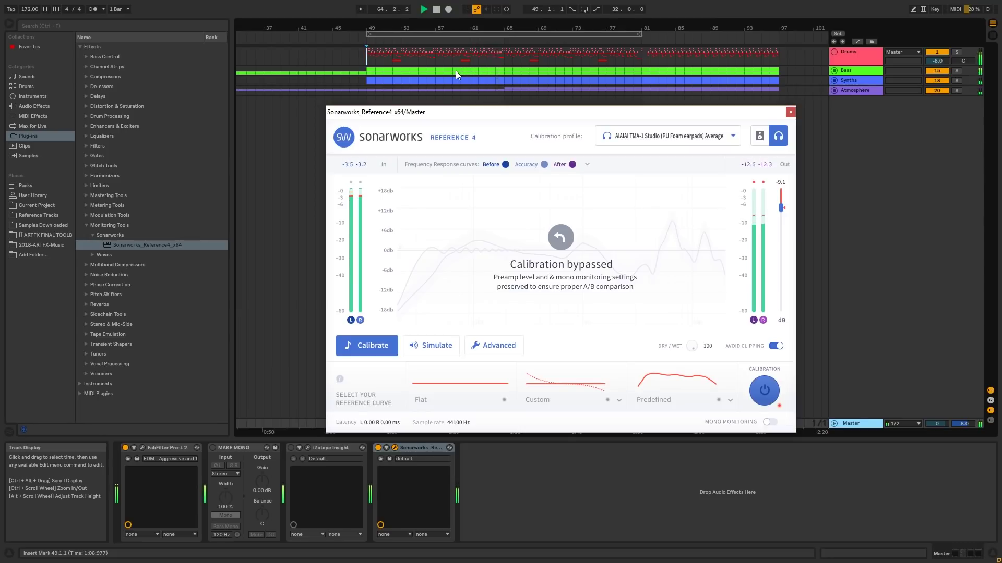
key("space")
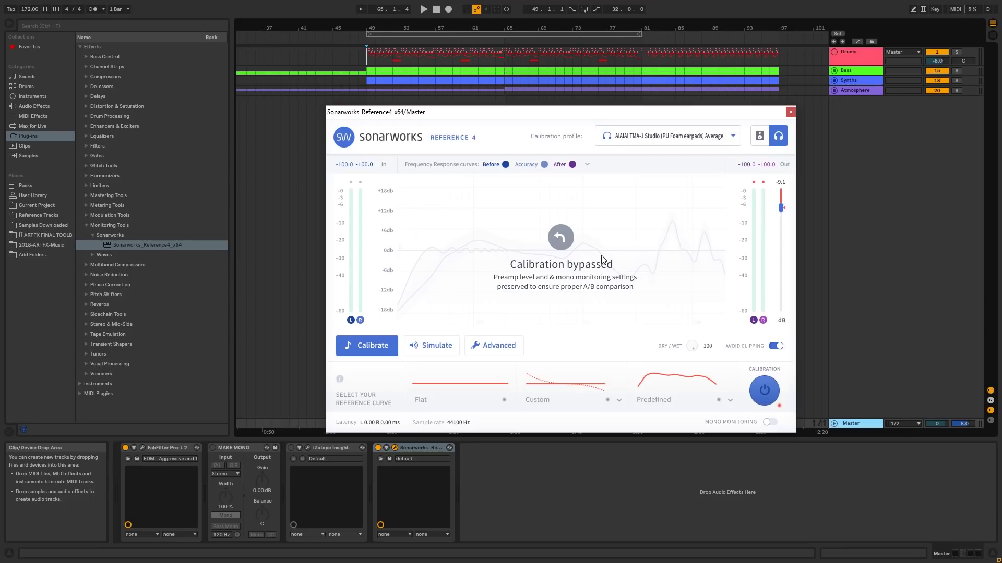
Load the AKG K240 MKII Average headphone calibration profile and enable calibration
left_click(648, 136)
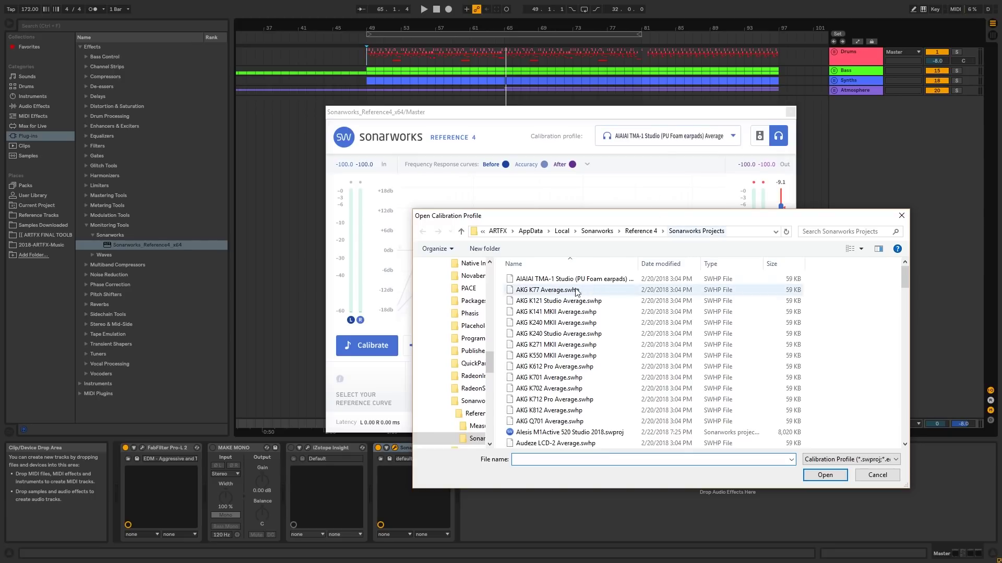
left_click(557, 327)
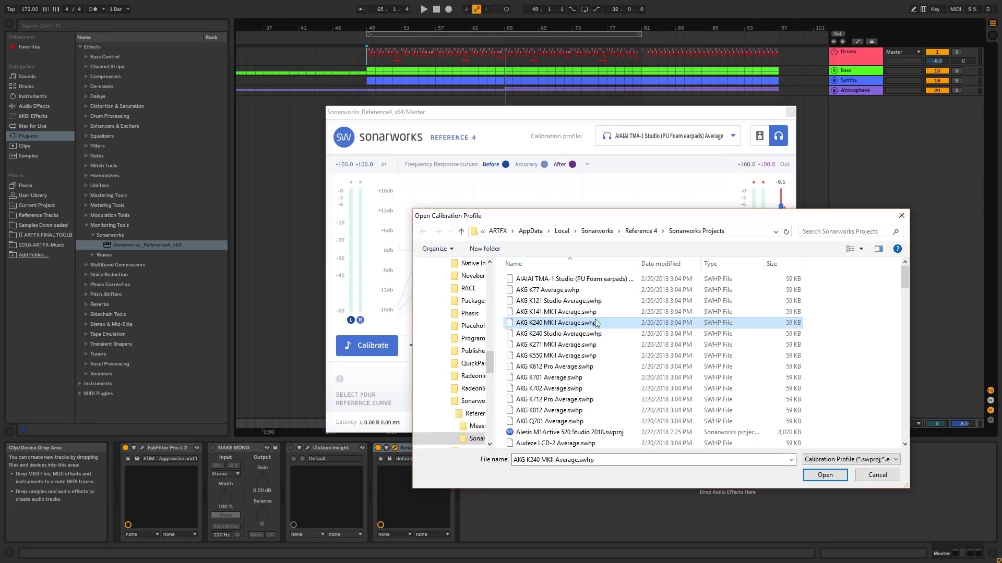
left_click(824, 475)
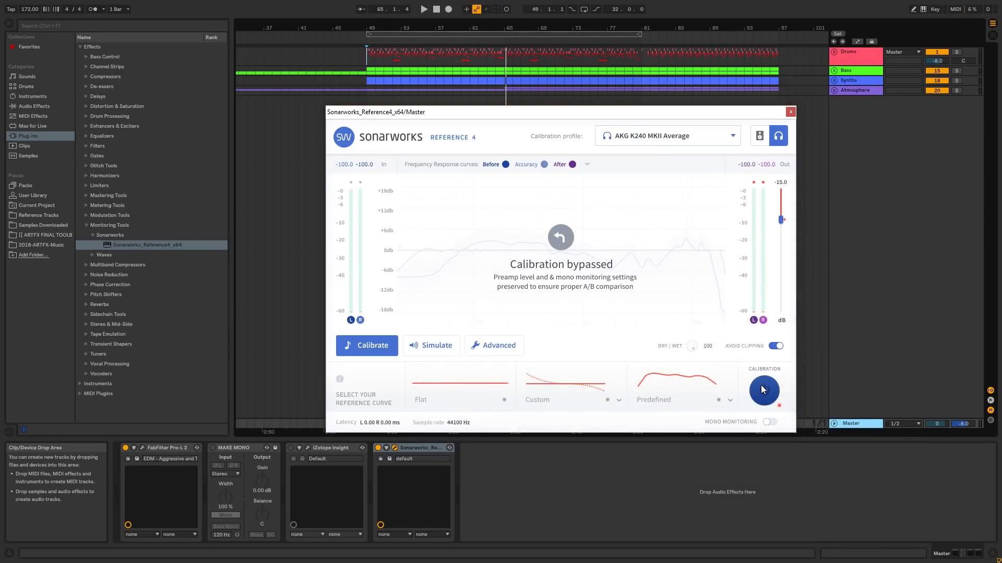
left_click(763, 389)
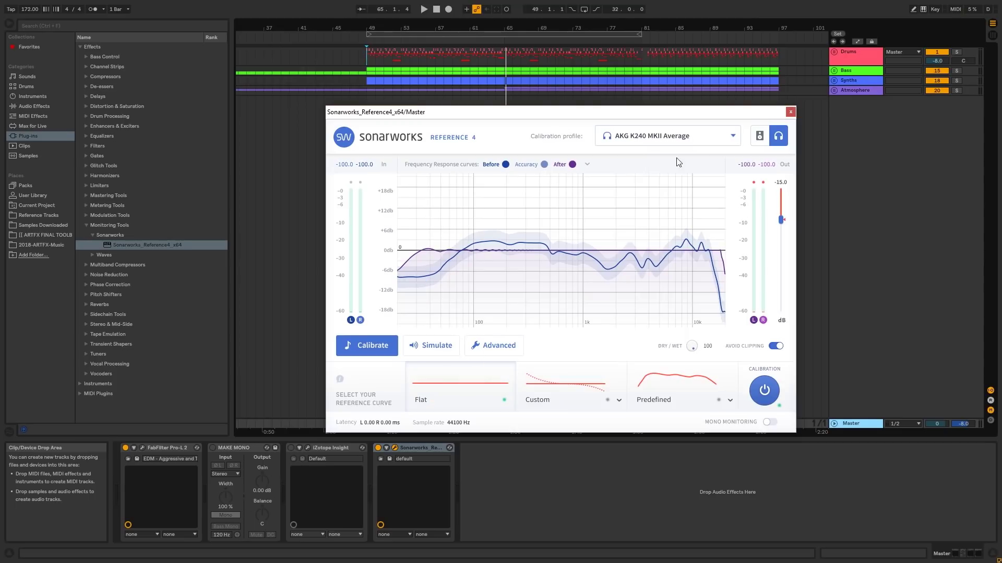
Add the Target curve to the frequency response graph
left_click(587, 165)
left_click(575, 219)
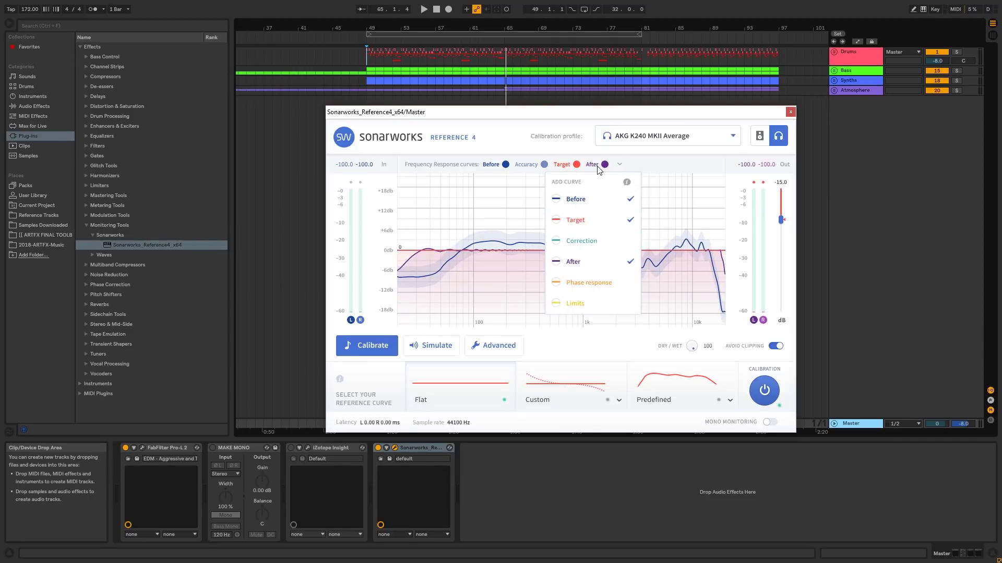
left_click(619, 164)
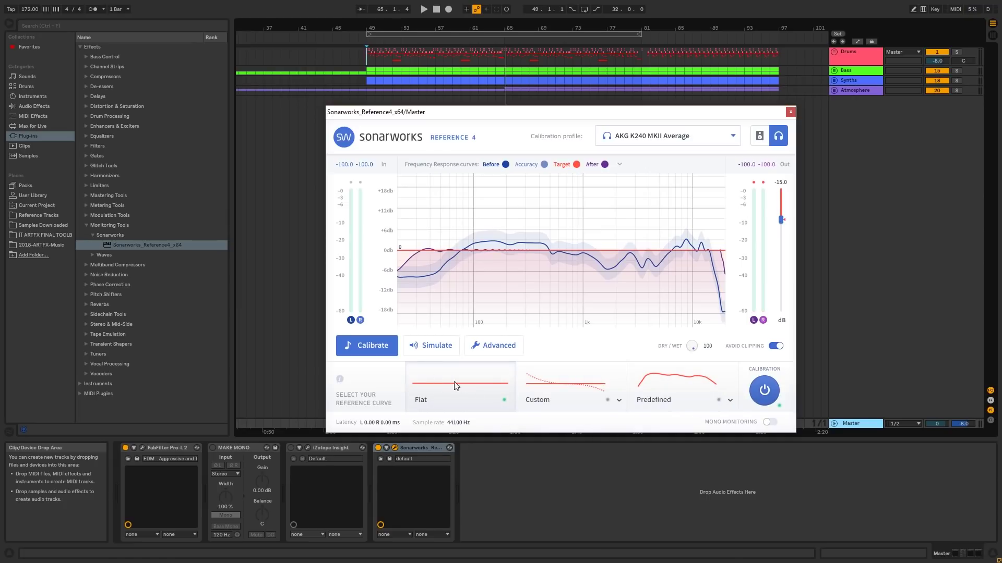
Apply the Custom reference curve and try out different Bass Boost and Tilt settings, including a Bass Boost of 0.0
left_click(568, 380)
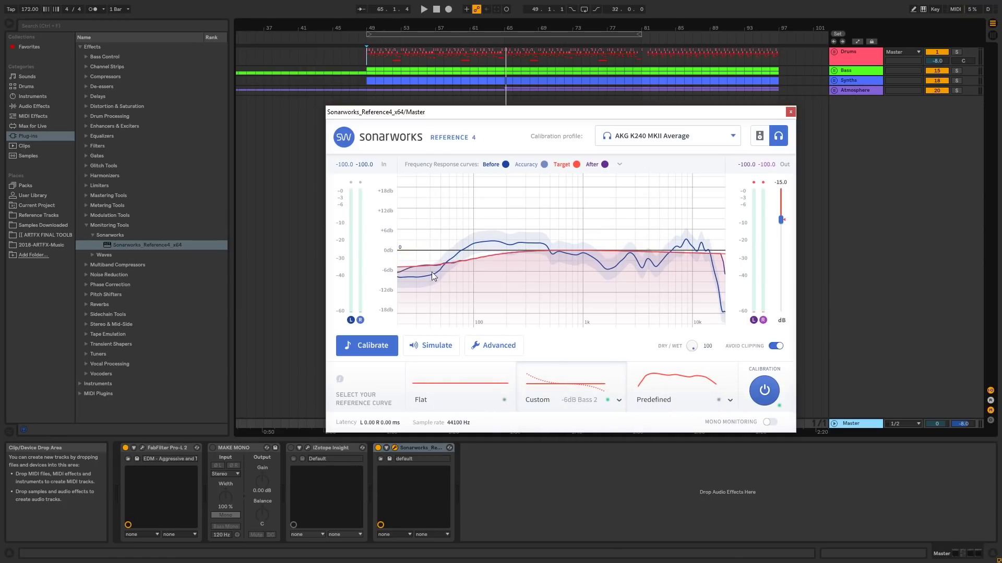
left_click(617, 403)
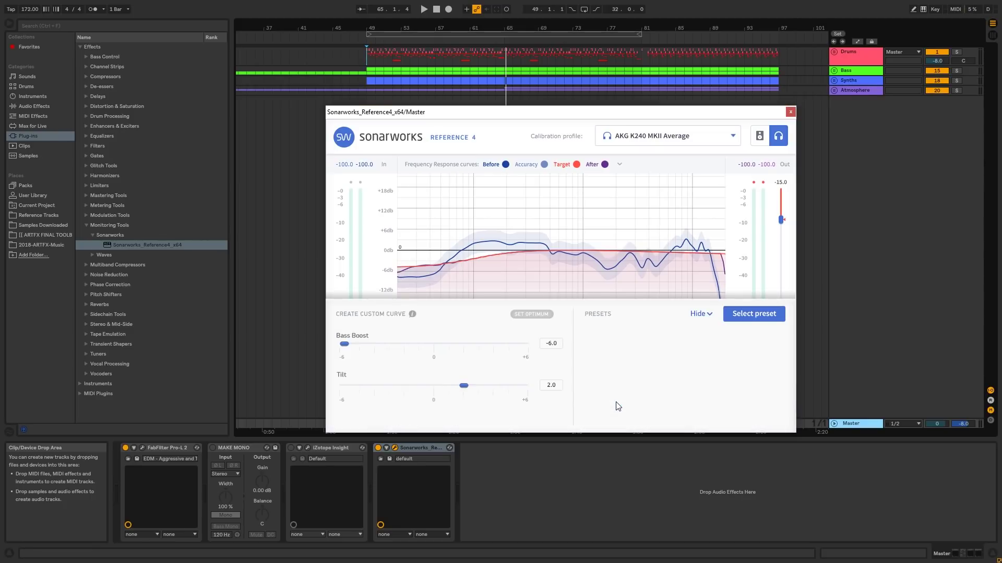
left_click_drag(345, 344, 442, 347)
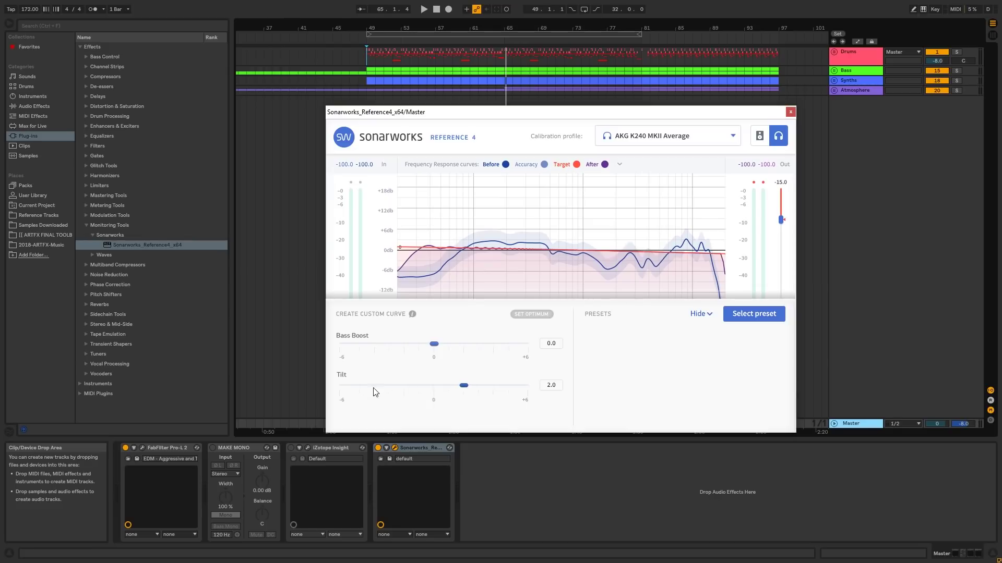
left_click_drag(374, 389, 340, 391)
left_click_drag(475, 385, 438, 387)
left_click_drag(440, 344, 494, 344)
left_click(436, 348)
Reset the custom curve to its optimum settings and return to the Flat reference curve
left_click(521, 315)
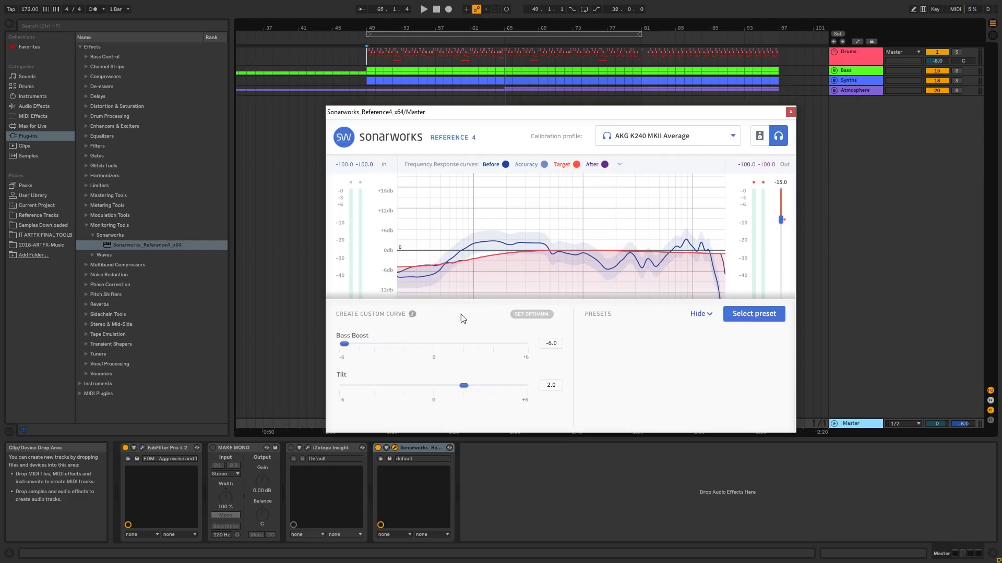
left_click(699, 317)
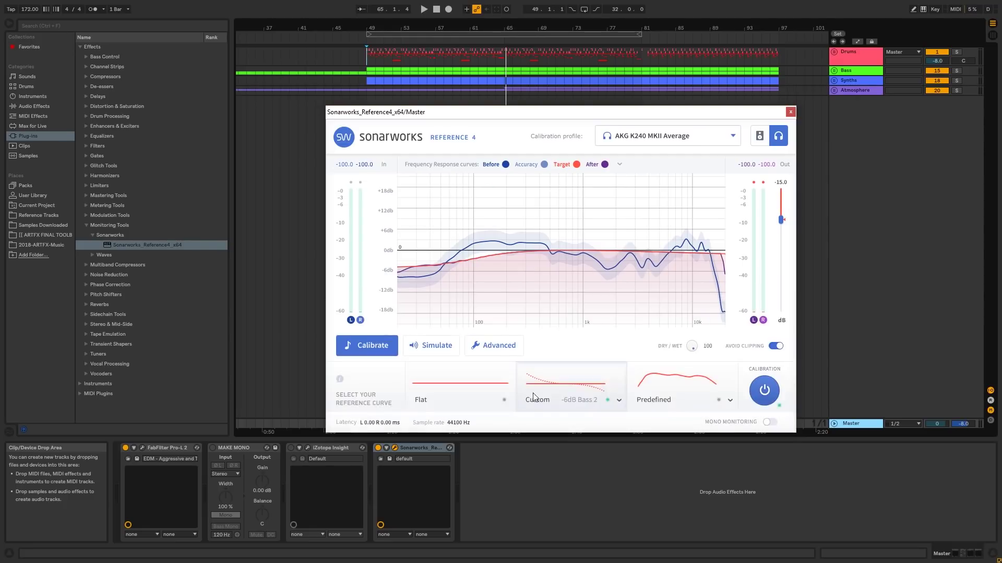
left_click(441, 387)
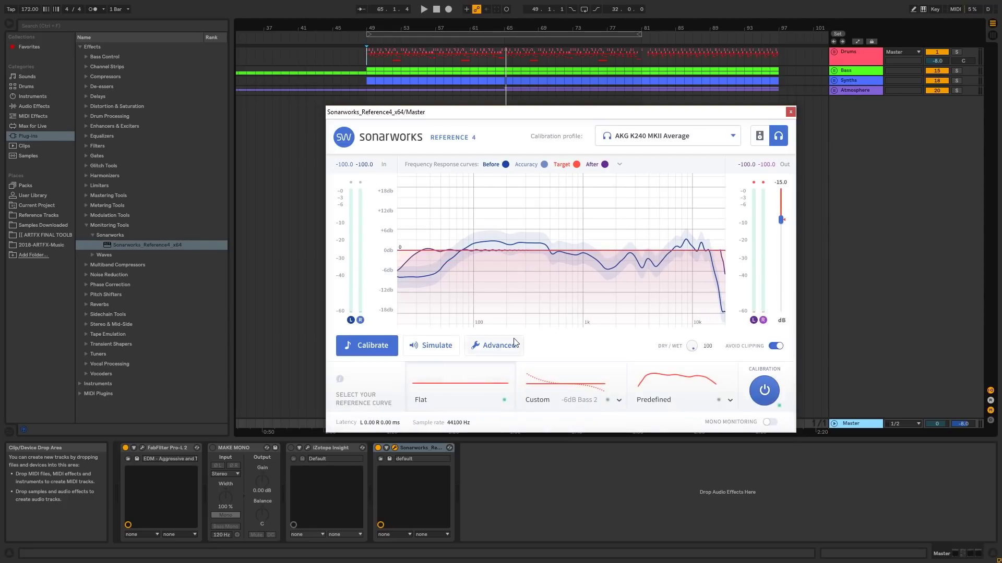
Look through the predefined reference curves and close the list without choosing one
left_click(730, 400)
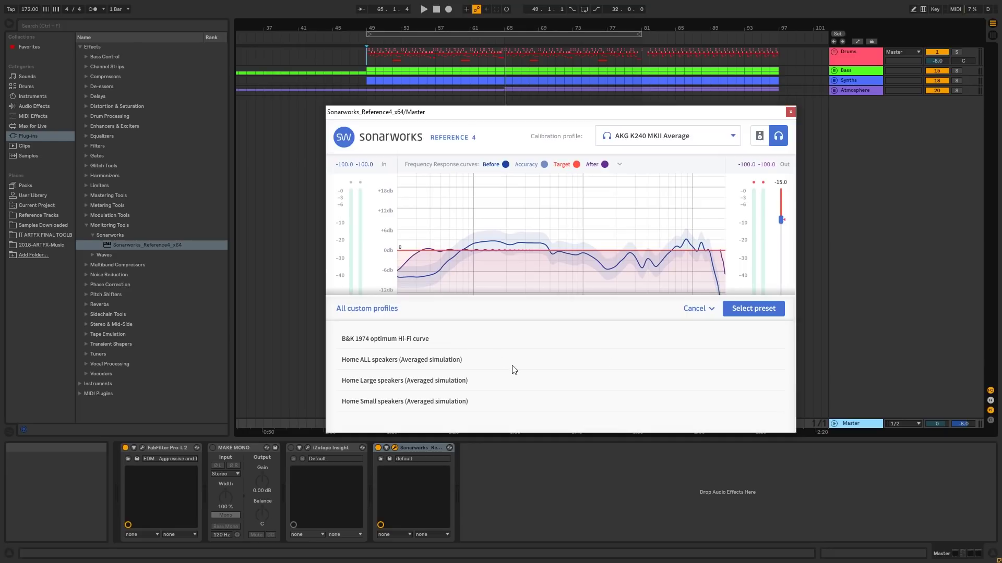
left_click(692, 310)
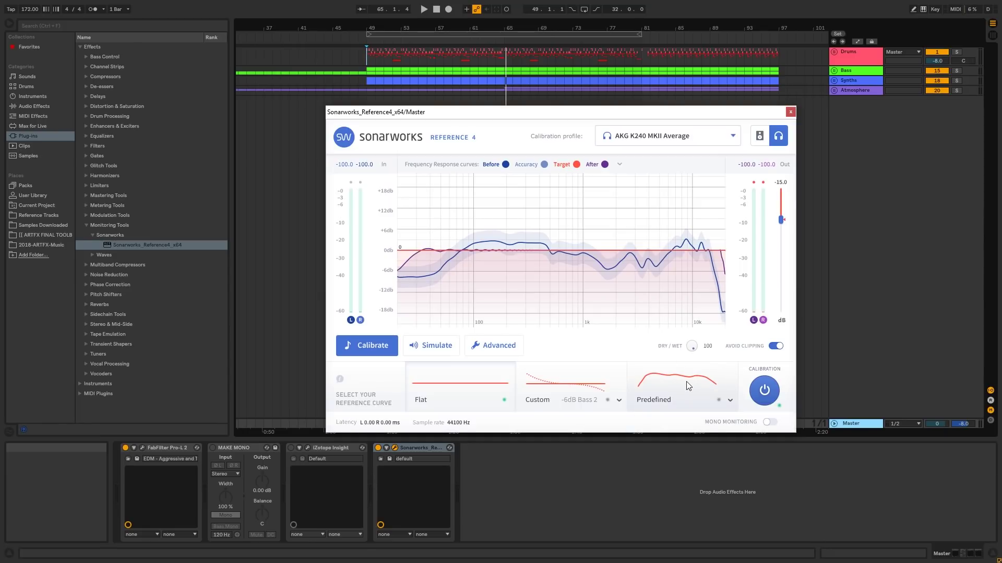
Preview the Popular hi-fi headphone model simulation in Simulate mode, cancel the choice and return to Calibrate mode
left_click(436, 344)
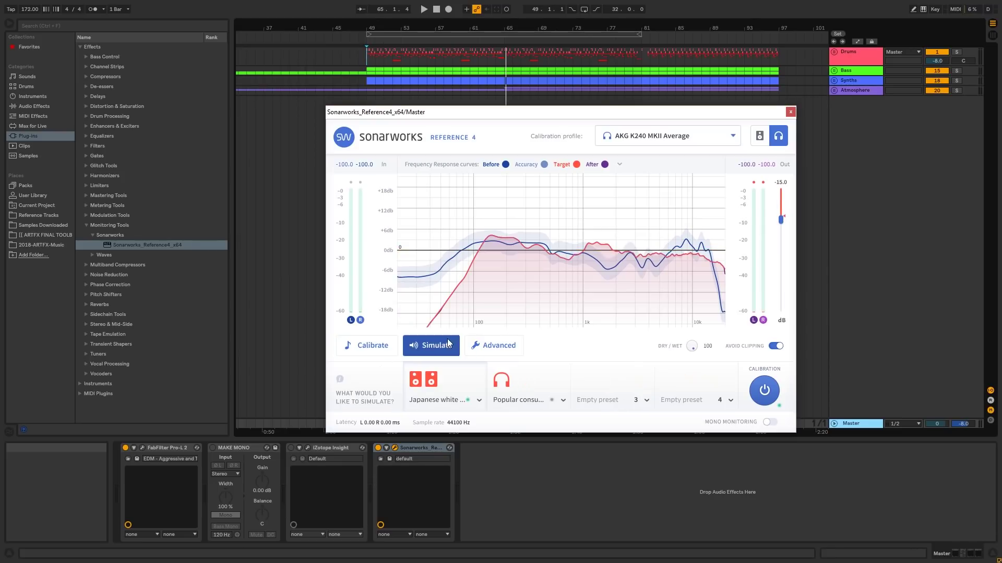
left_click(477, 399)
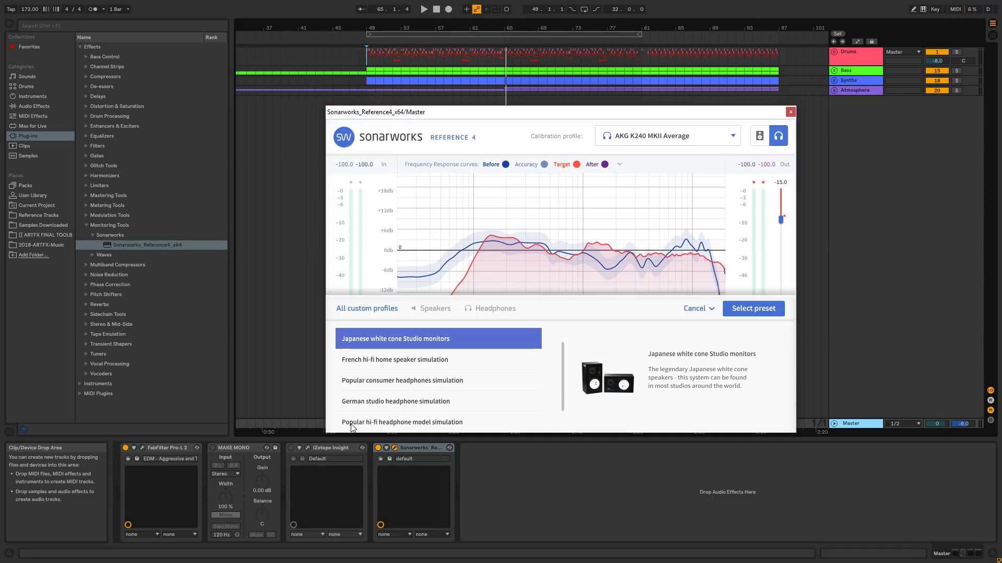
left_click(390, 425)
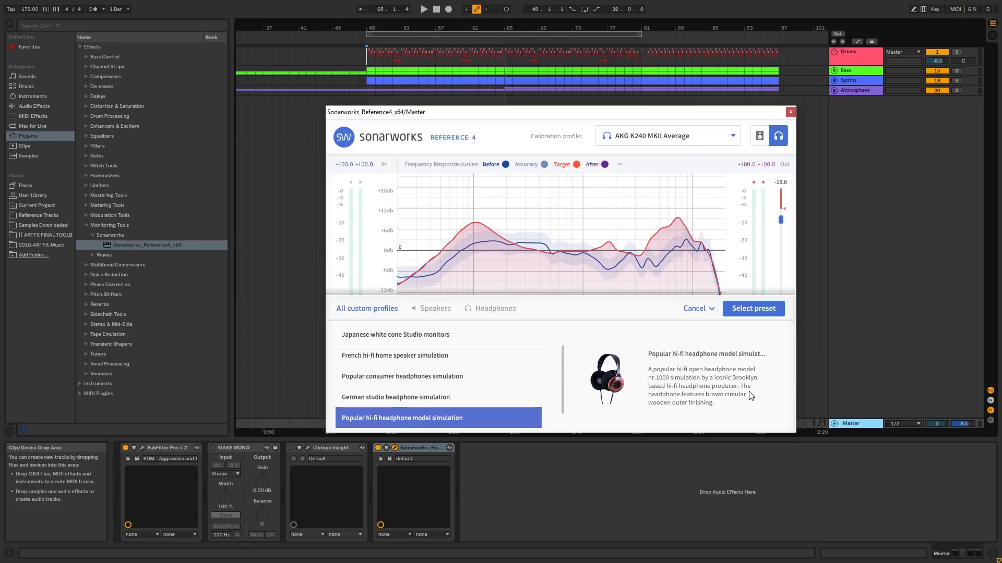
left_click(694, 309)
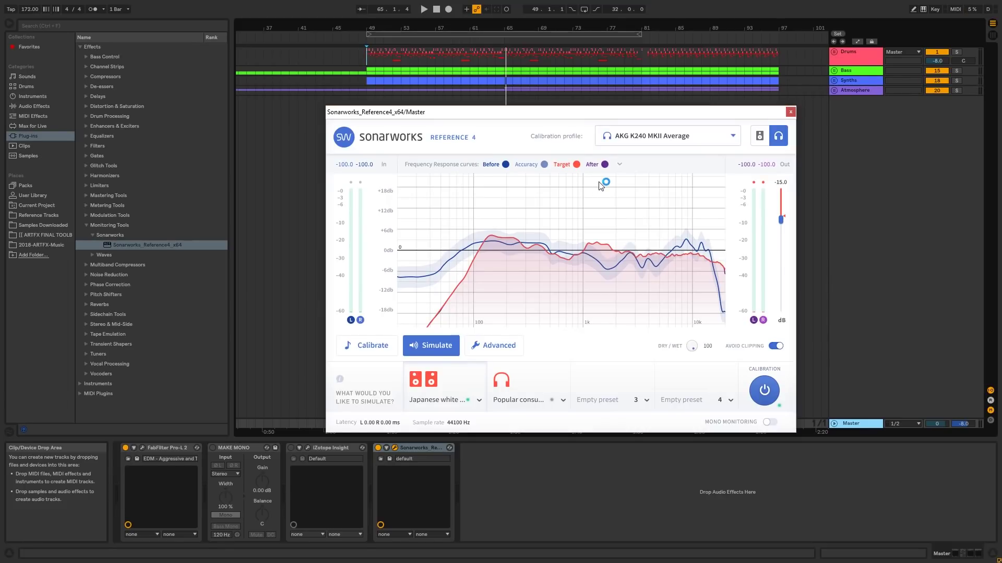
left_click(372, 346)
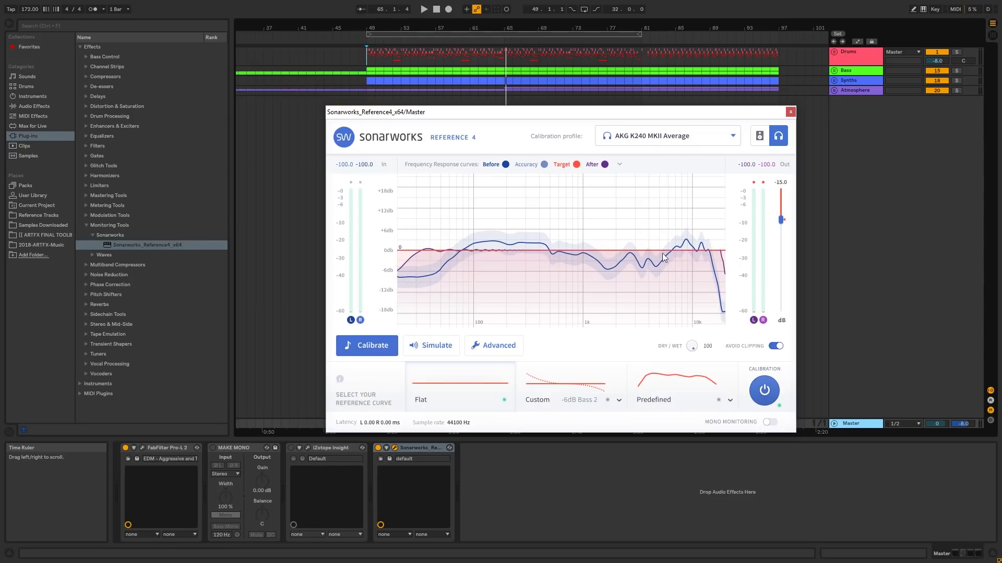
Replace the Target curve with the Correction curve in the frequency response graph
left_click(618, 165)
left_click(615, 218)
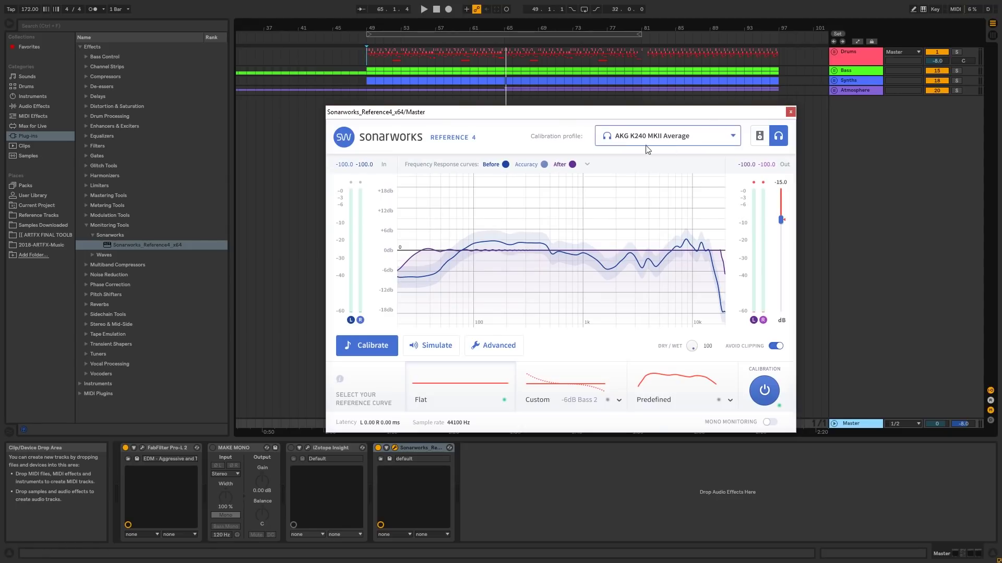
left_click(587, 165)
left_click(587, 240)
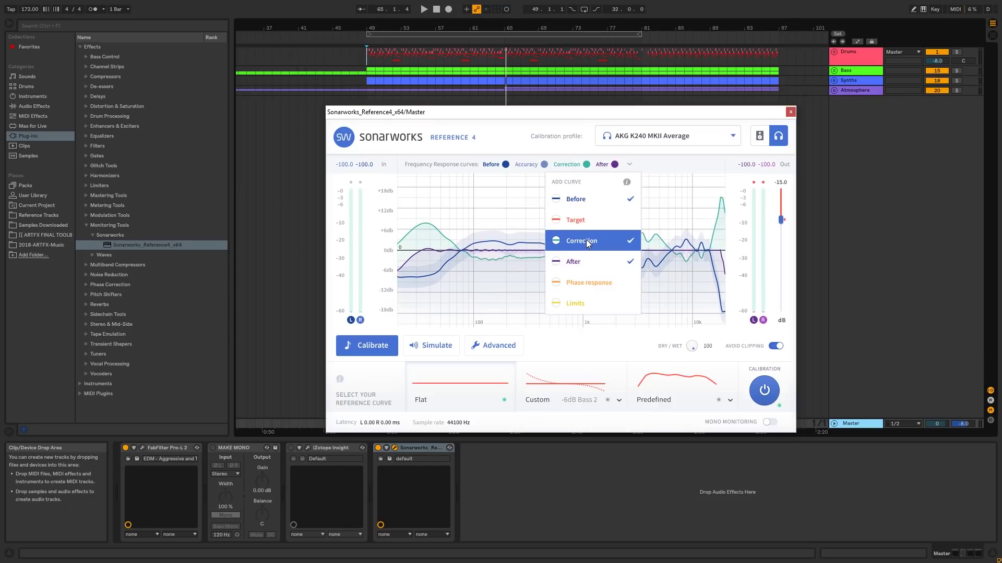
left_click(502, 237)
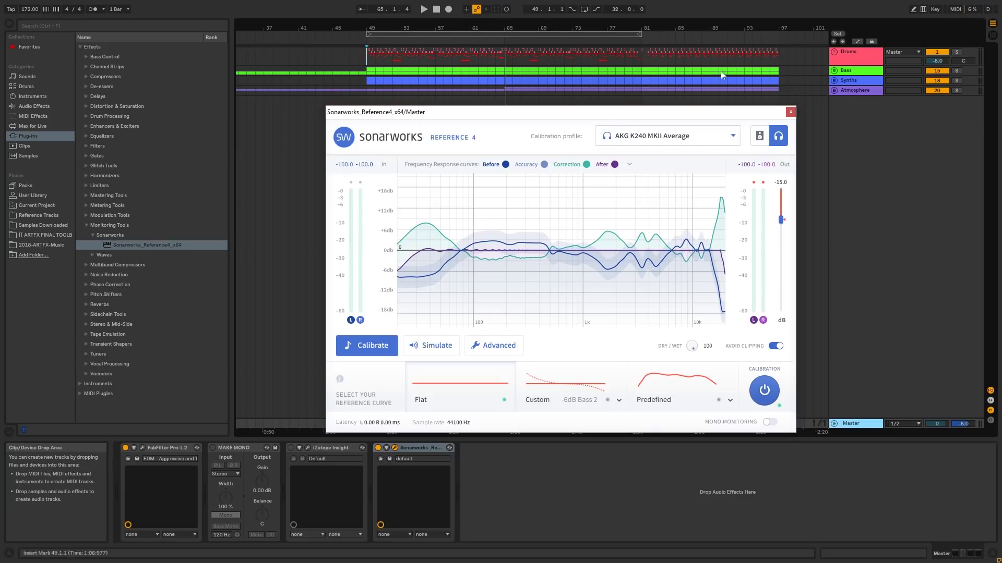
Bypass calibration and play the track in a 16-bar loop starting at bar 49
left_click(764, 390)
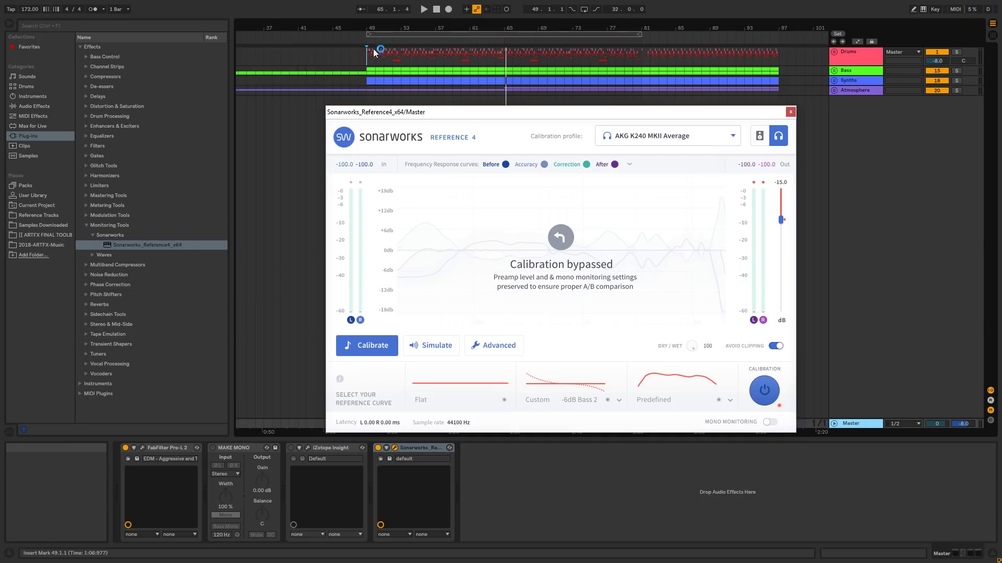
left_click_drag(641, 34, 504, 34)
left_click(583, 8)
key("space")
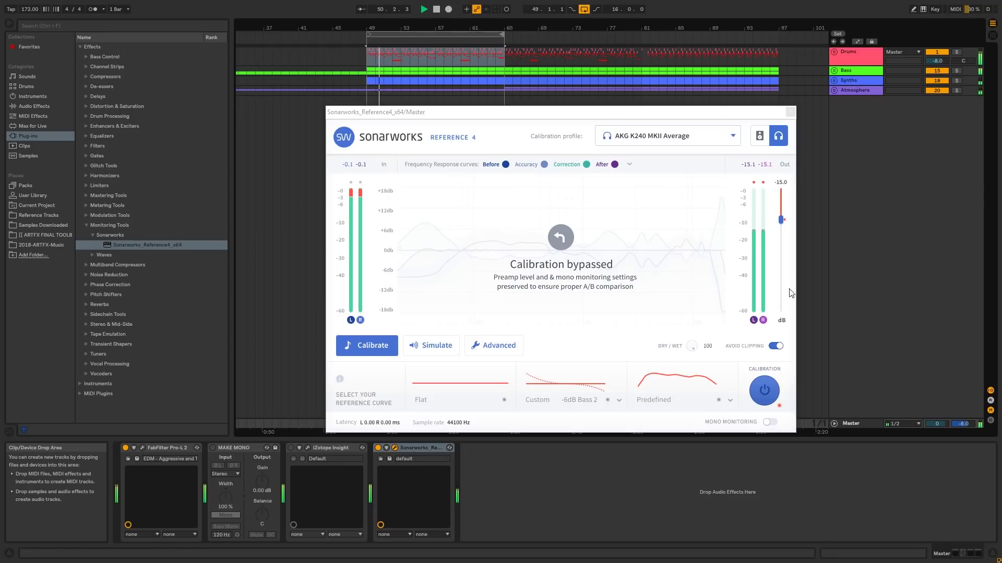
Compare the looped track with calibration on and bypassed, leave calibration enabled and stop playback
left_click(764, 391)
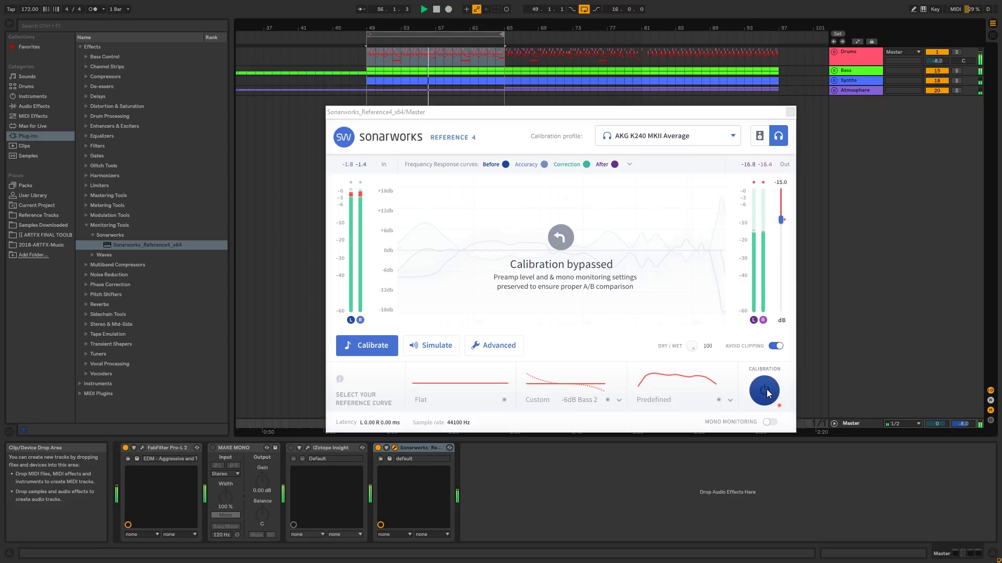
left_click(765, 391)
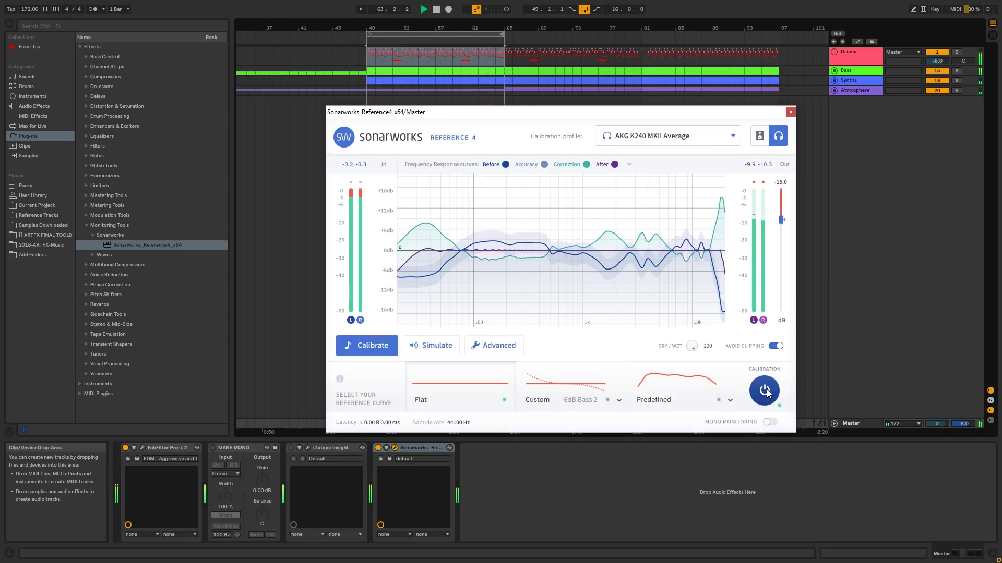
left_click(765, 390)
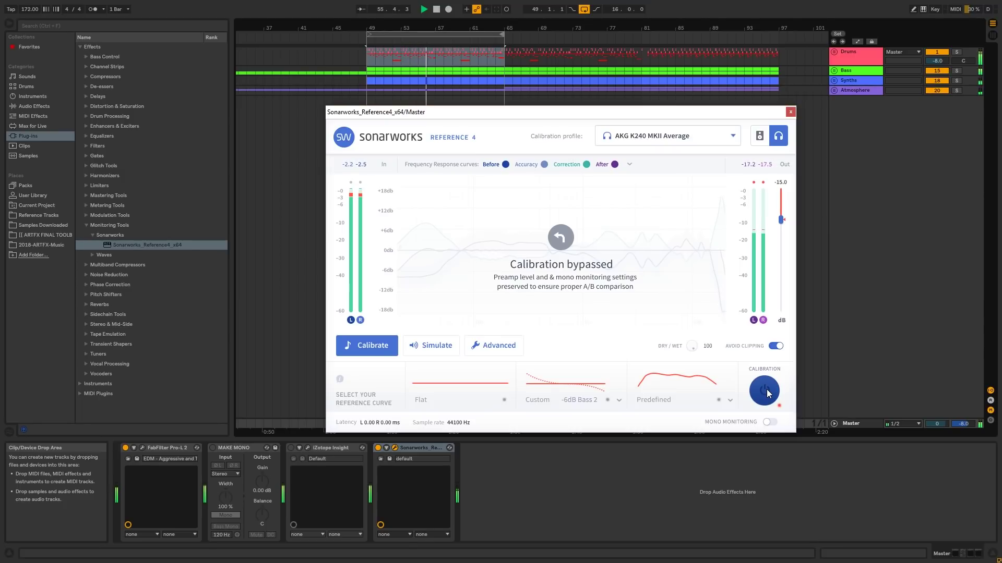
left_click(765, 391)
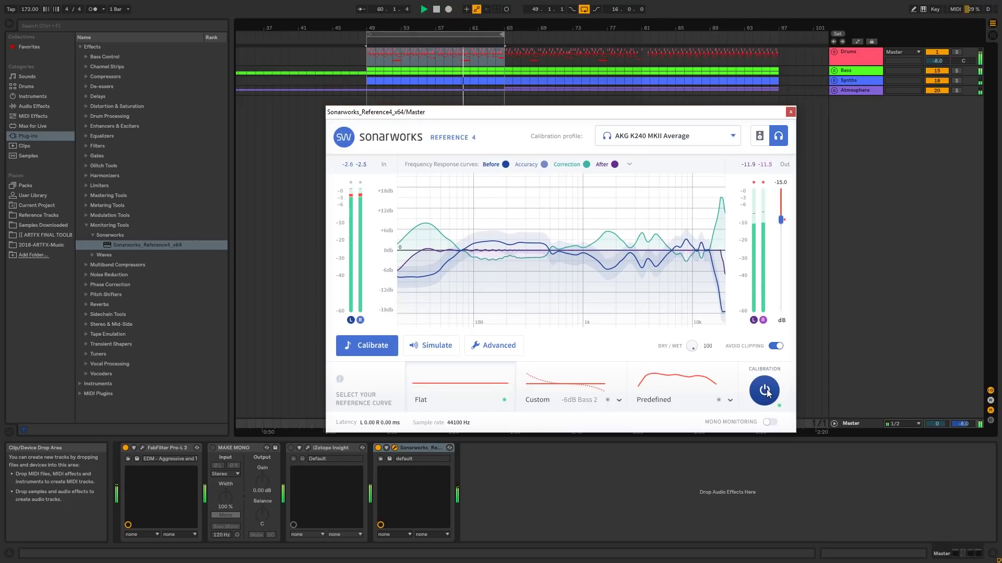
left_click(765, 391)
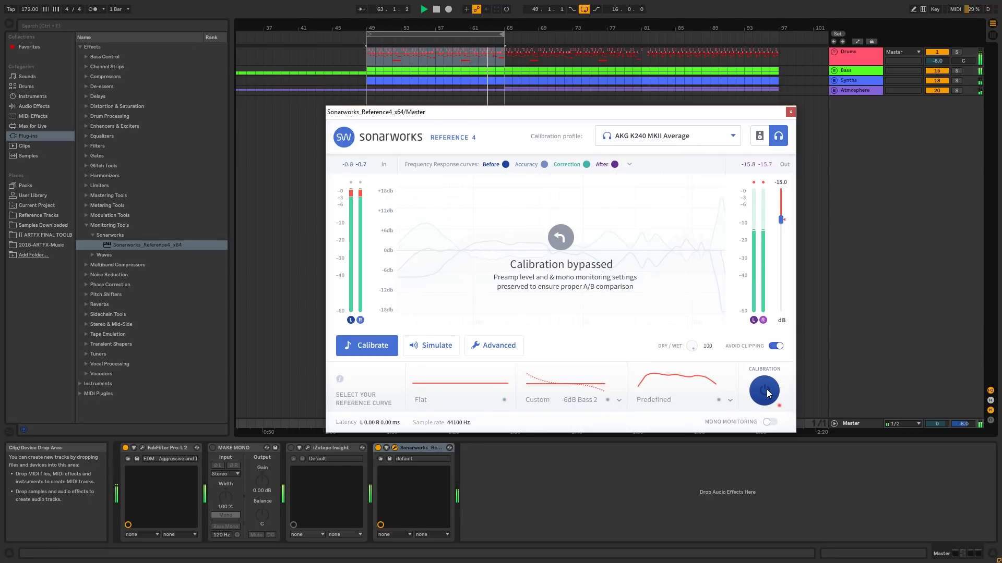
left_click(766, 391)
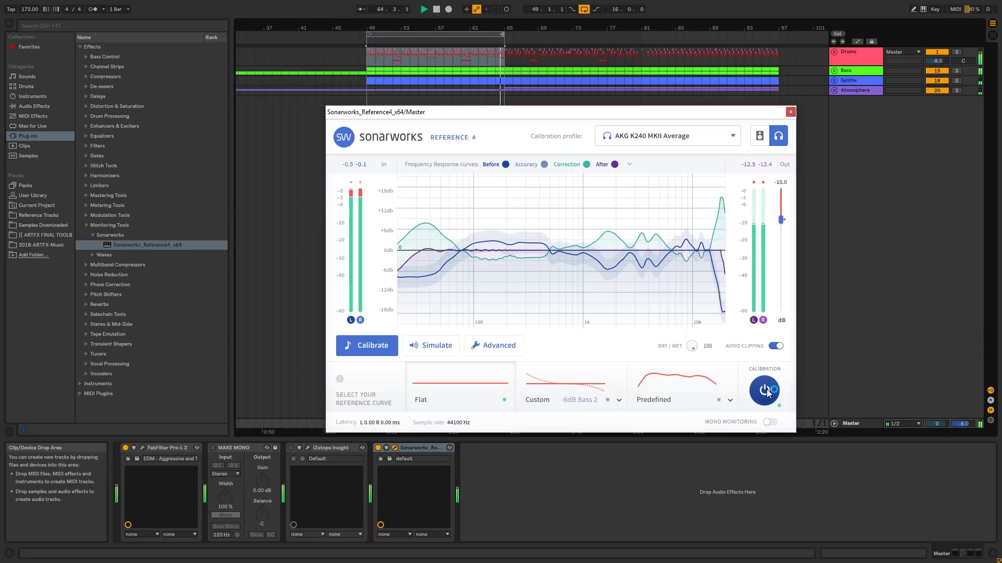
key("space")
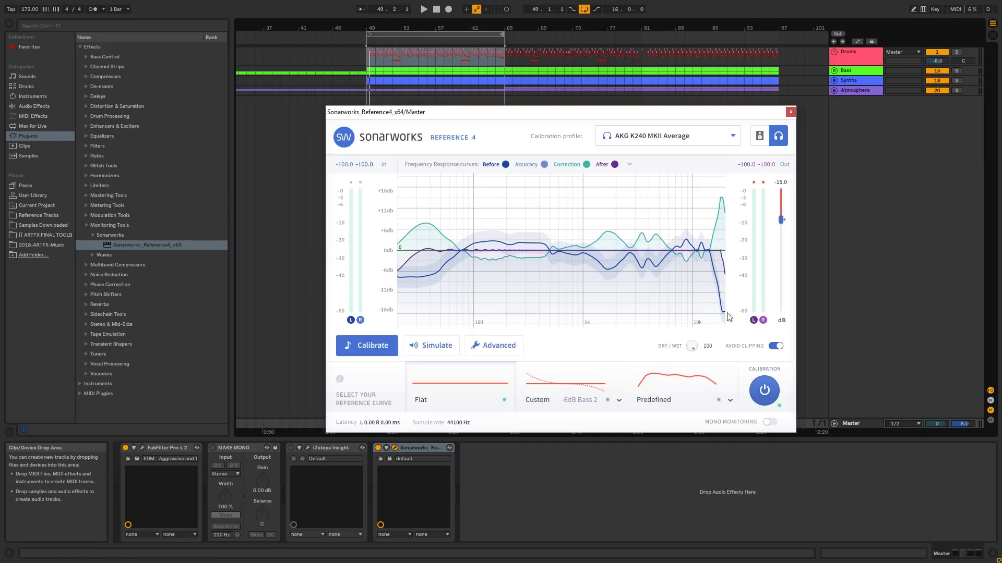
Try adjusting the calibration's Dry/Wet mix
mouse_move(696, 349)
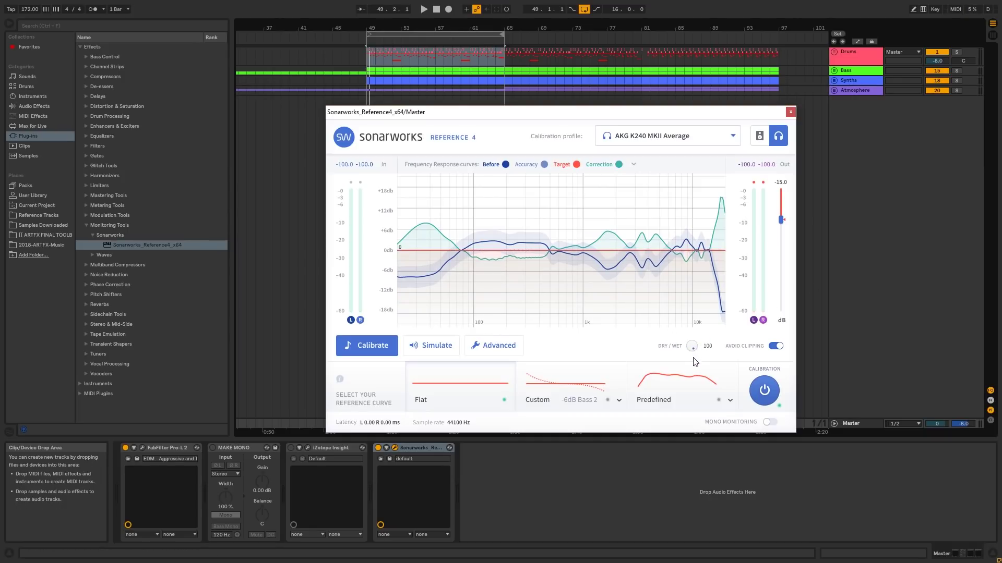
left_click_drag(688, 368, 688, 277)
left_click(581, 306)
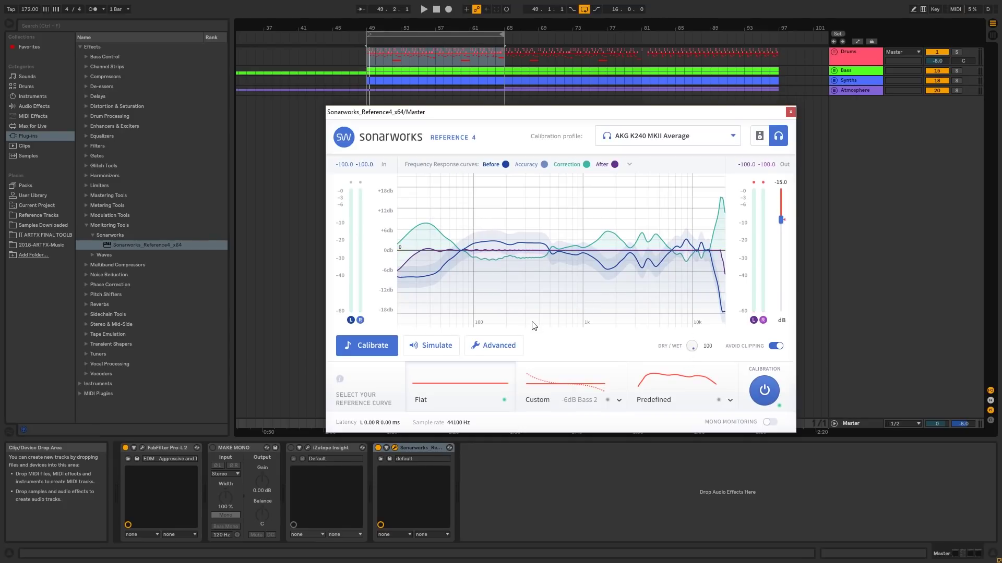
Open the advanced calibration settings and try the Optimum and Linear Phase filter types
left_click(505, 348)
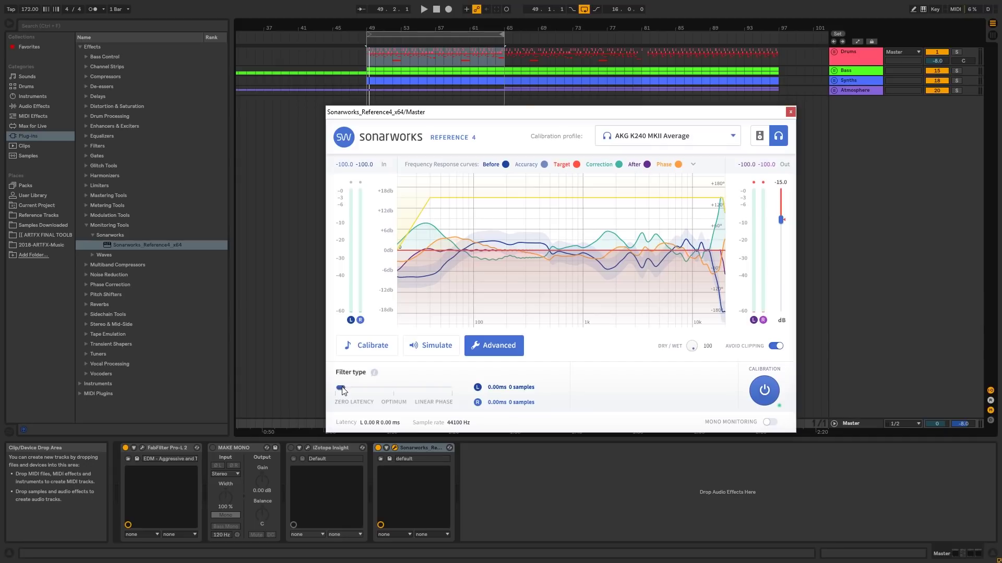
left_click(393, 388)
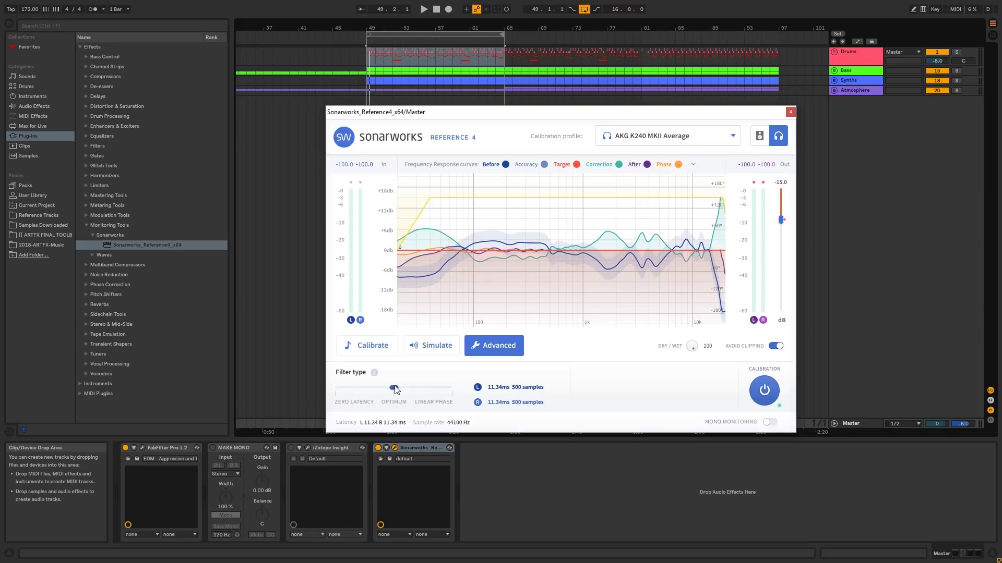
left_click_drag(414, 388, 445, 389)
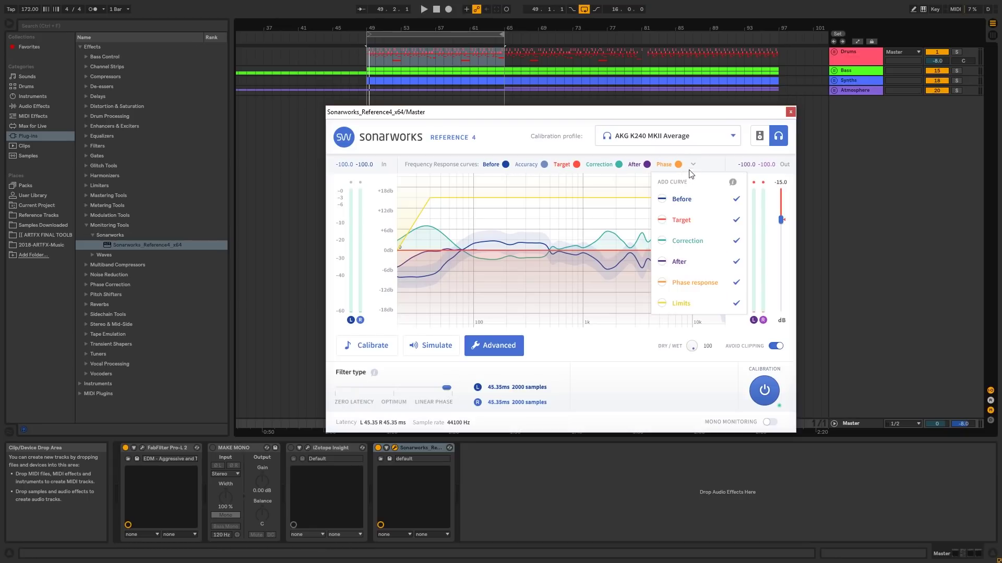
Hide the Limits, Phase response, Correction and Target curves in the frequency response graph
left_click(693, 164)
left_click(684, 305)
left_click(688, 283)
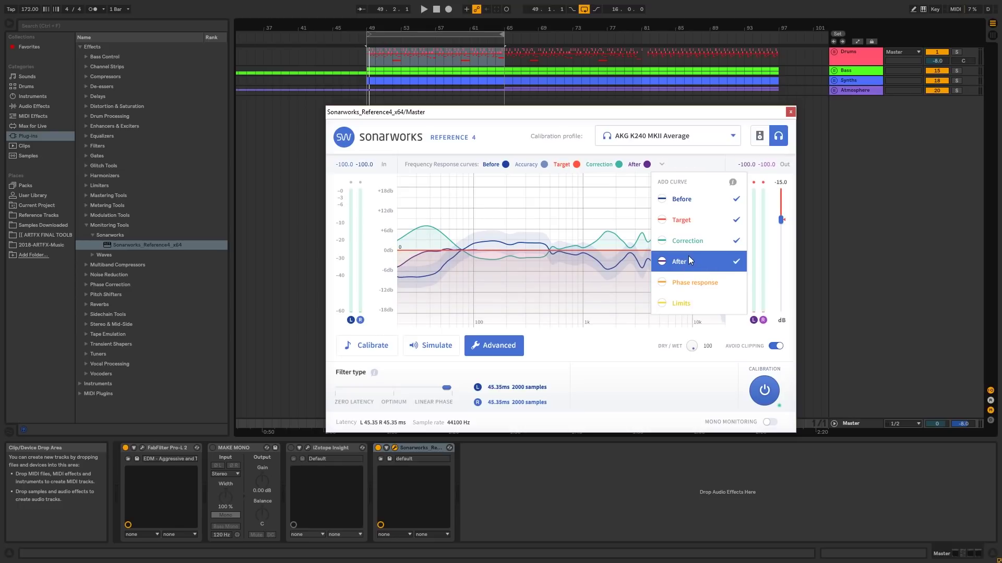
left_click(687, 241)
left_click(686, 221)
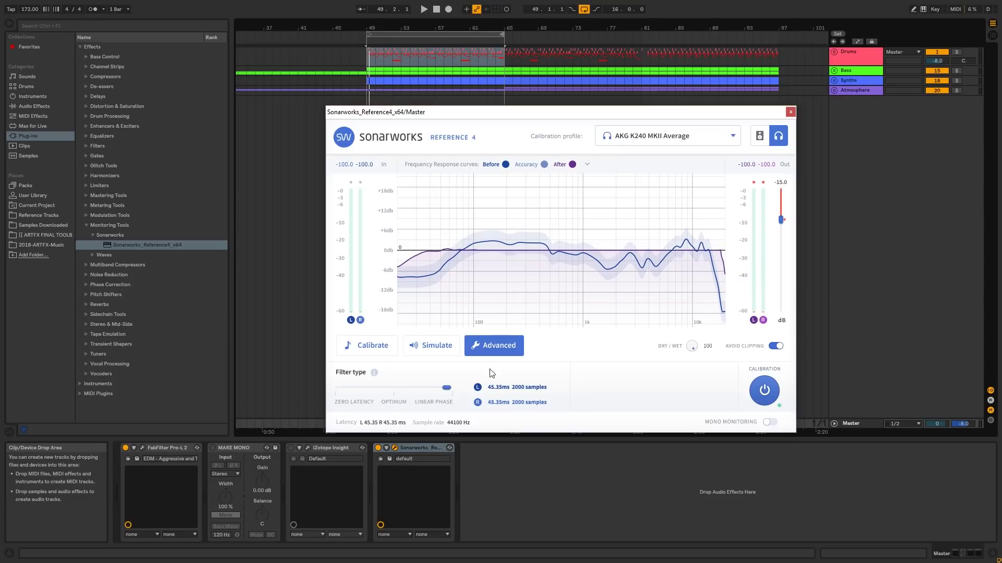
Move the calibration's filter type through Optimum to Zero Latency
left_click_drag(447, 388, 399, 392)
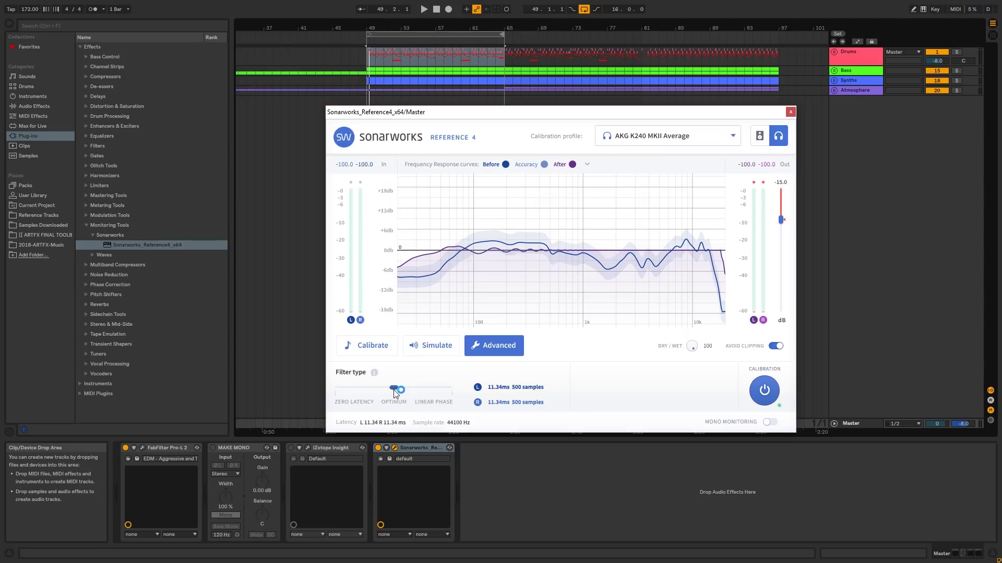
left_click(351, 392)
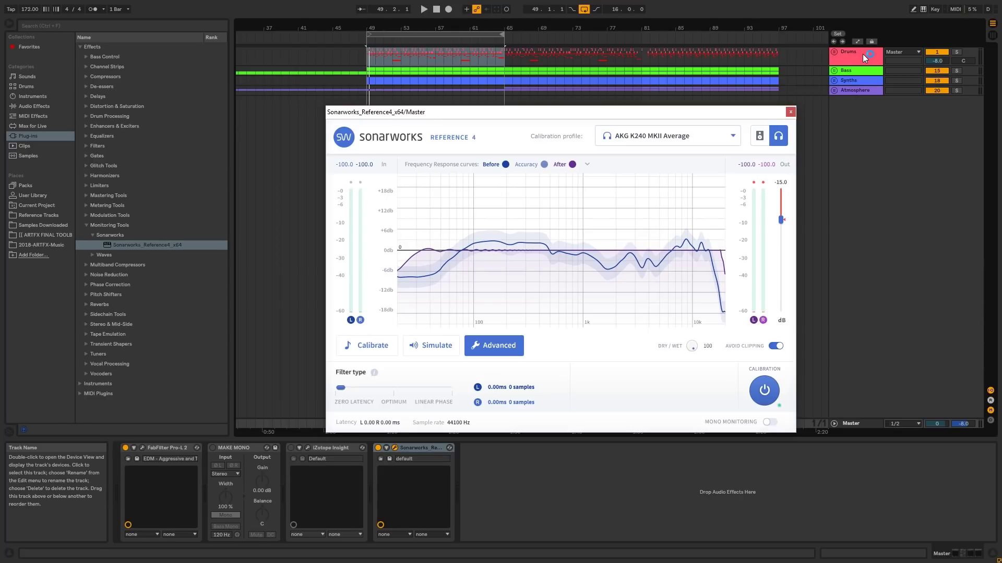
Switch calibration from headphones to the Alesis M1Active 520 Studio 2018 speaker profile and enable it
left_click(759, 139)
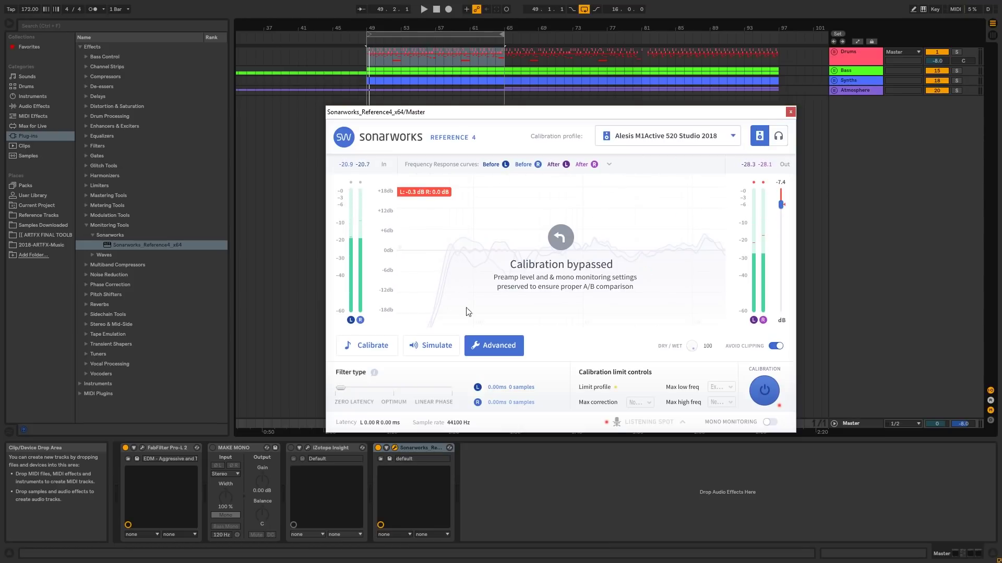
left_click(773, 393)
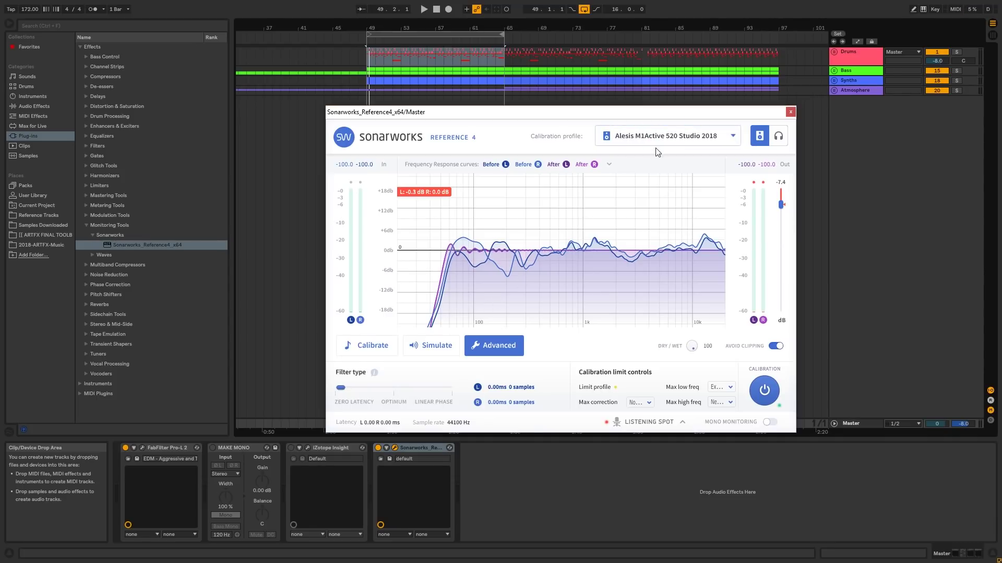
Hide the After curve so the graph shows only the speakers' Before curves for both channels
left_click(609, 165)
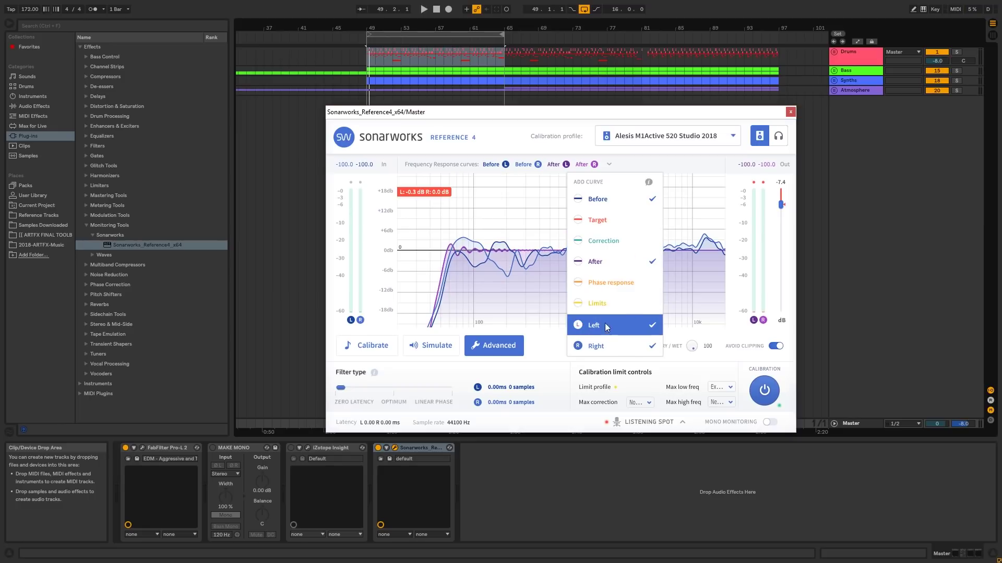
left_click(605, 261)
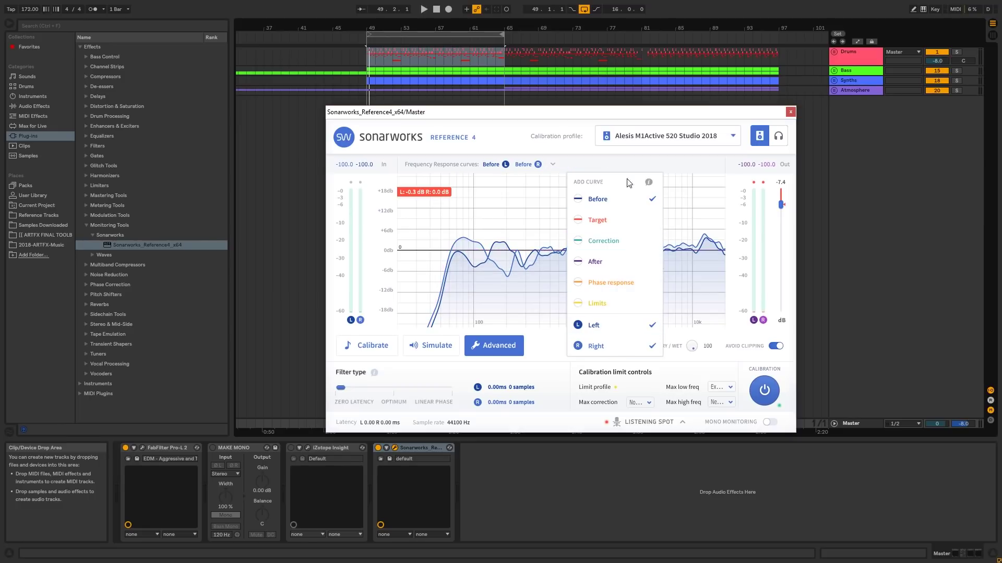
left_click(679, 161)
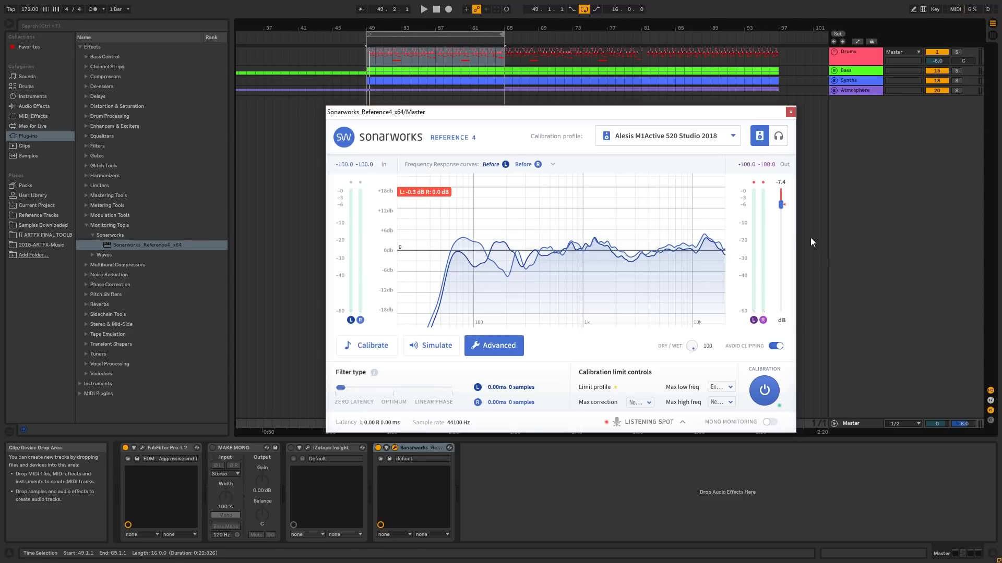
Play the looped track alternating between bypassed and active speaker calibration, stop playback and leave calibration enabled
left_click(765, 390)
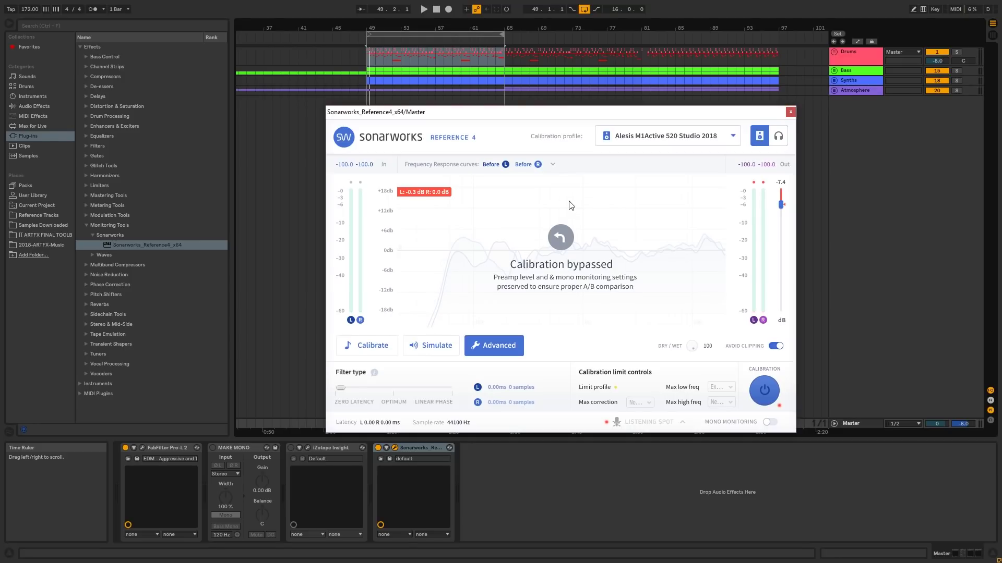
left_click(424, 10)
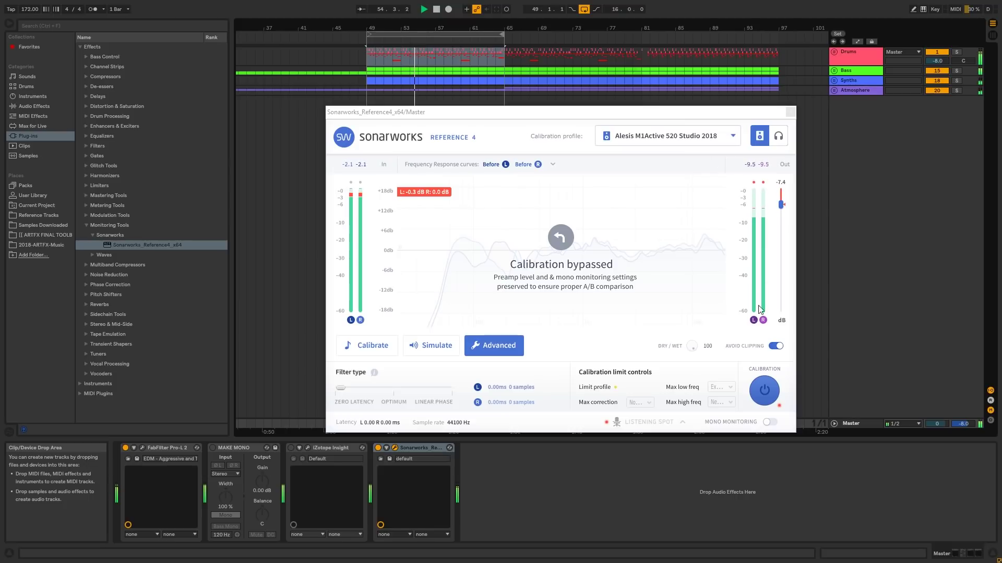
left_click(767, 397)
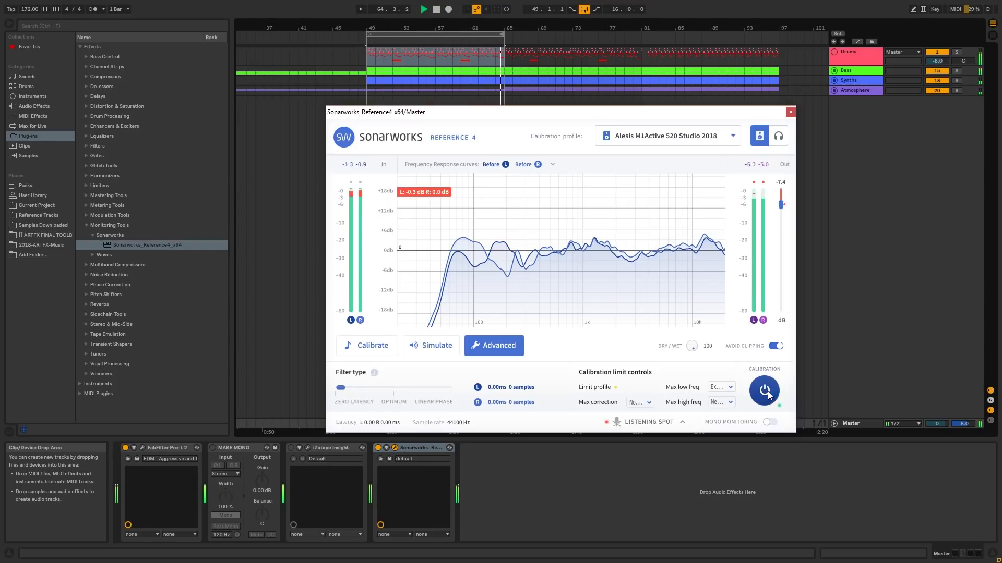
left_click(765, 390)
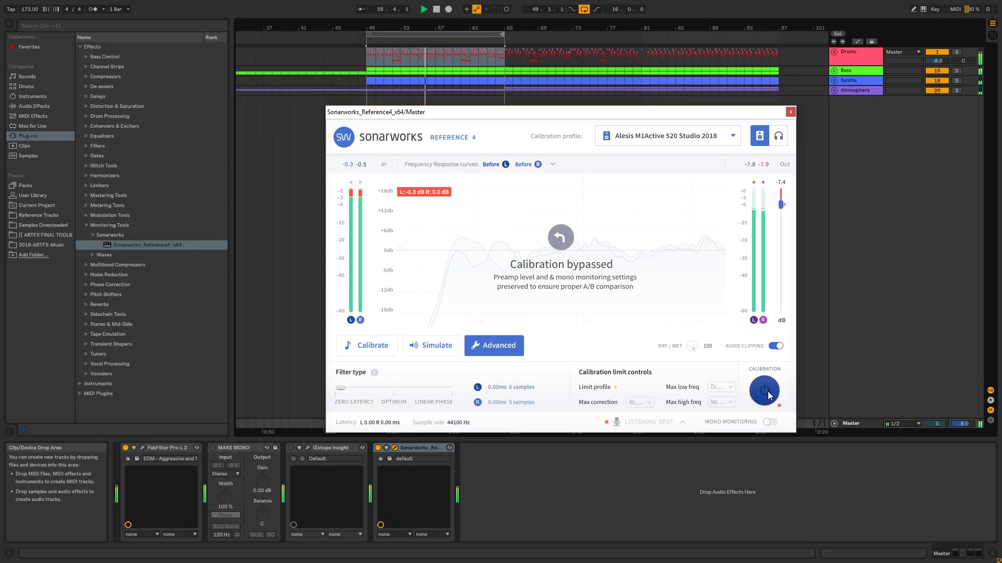
left_click(768, 395)
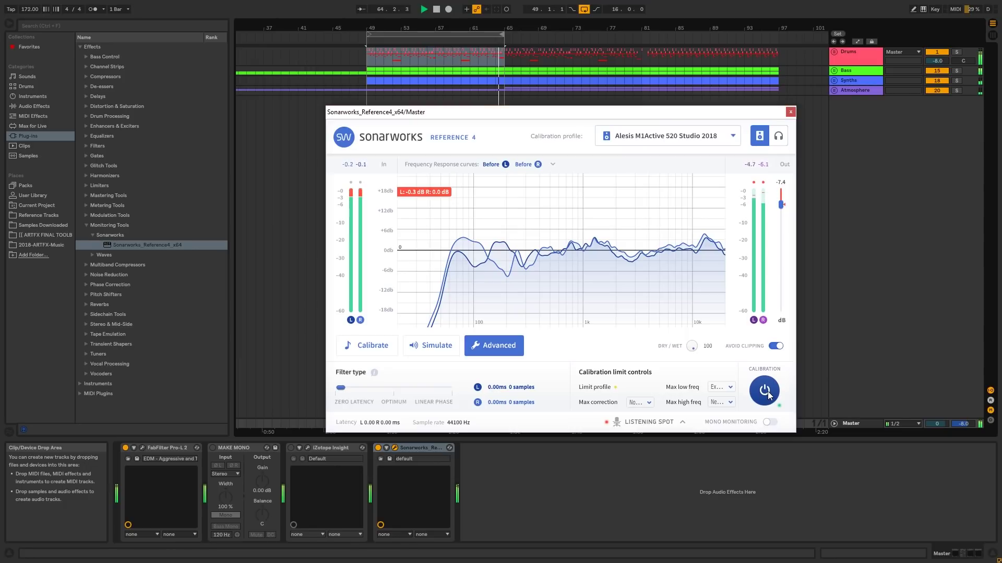
left_click(765, 391)
key("space")
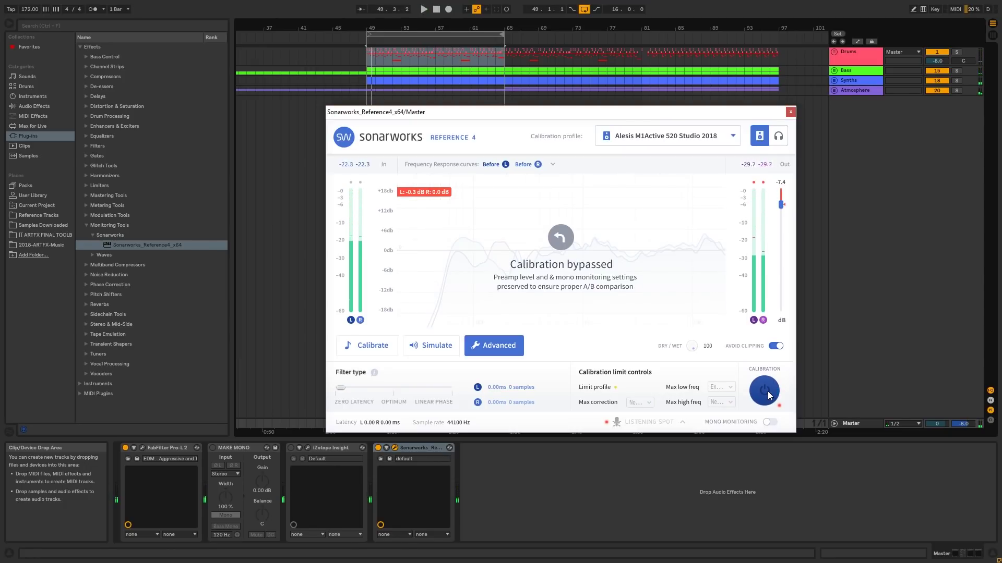
left_click(768, 396)
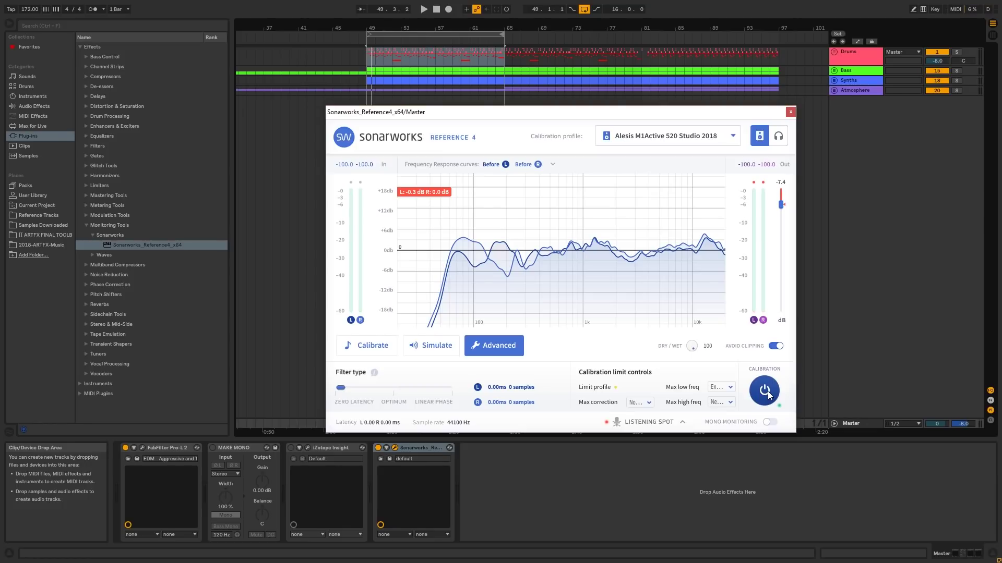
left_click(769, 395)
left_click(769, 395)
left_click(768, 396)
left_click(768, 395)
left_click(768, 395)
left_click(768, 396)
left_click(768, 395)
left_click(768, 396)
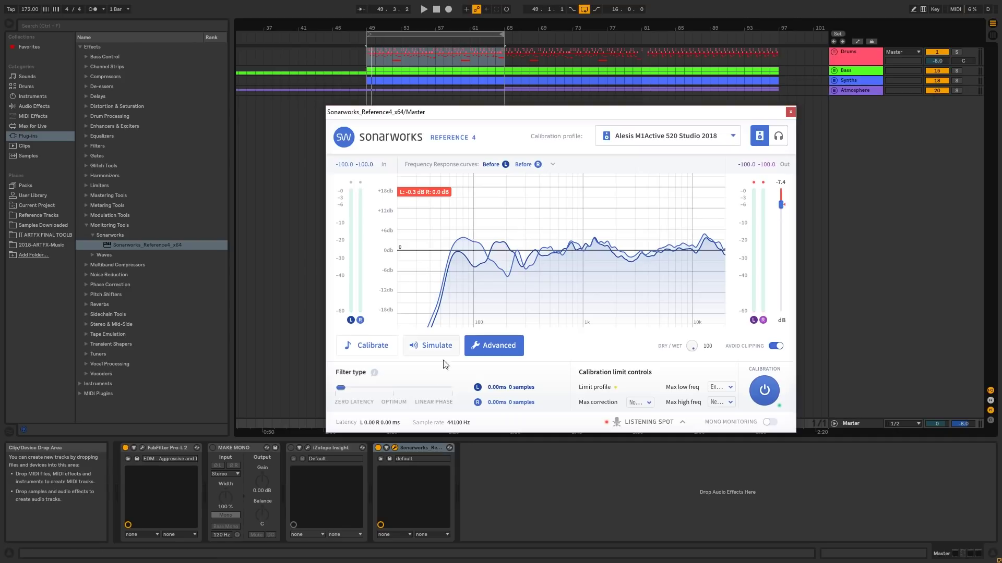
Deactivate the Sonarworks Reference 4 device in the master track's effect chain
left_click(378, 448)
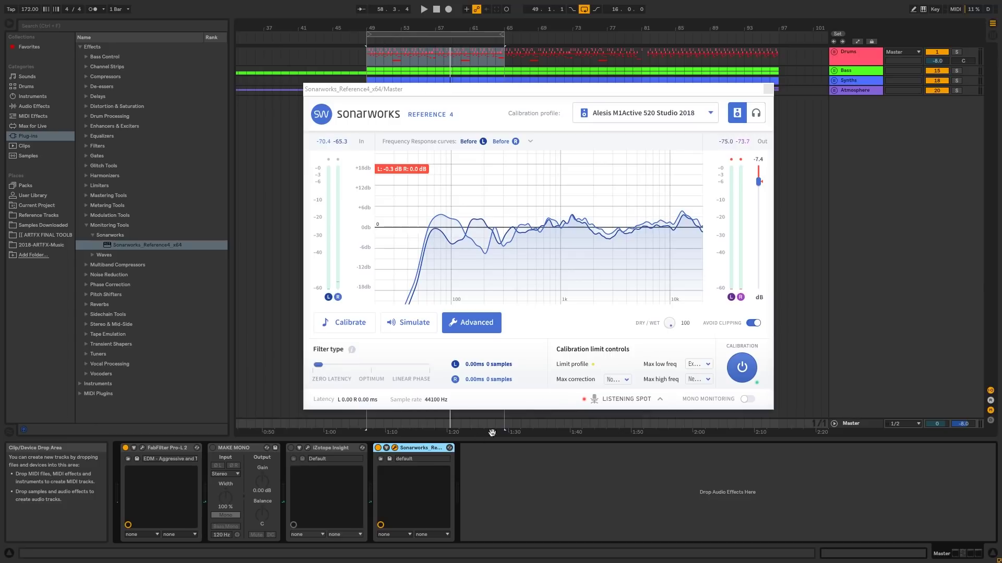
left_click(379, 448)
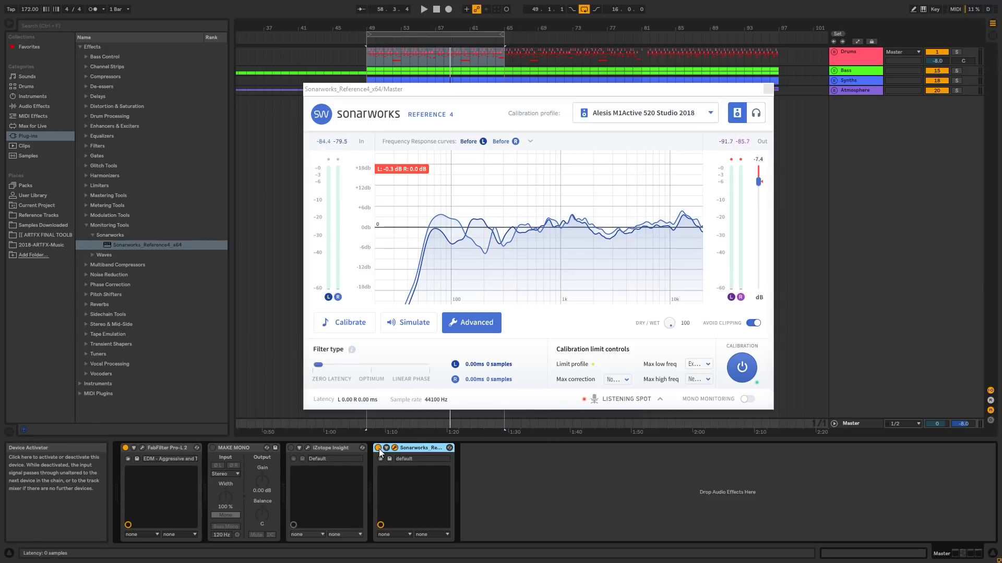
left_click(449, 448)
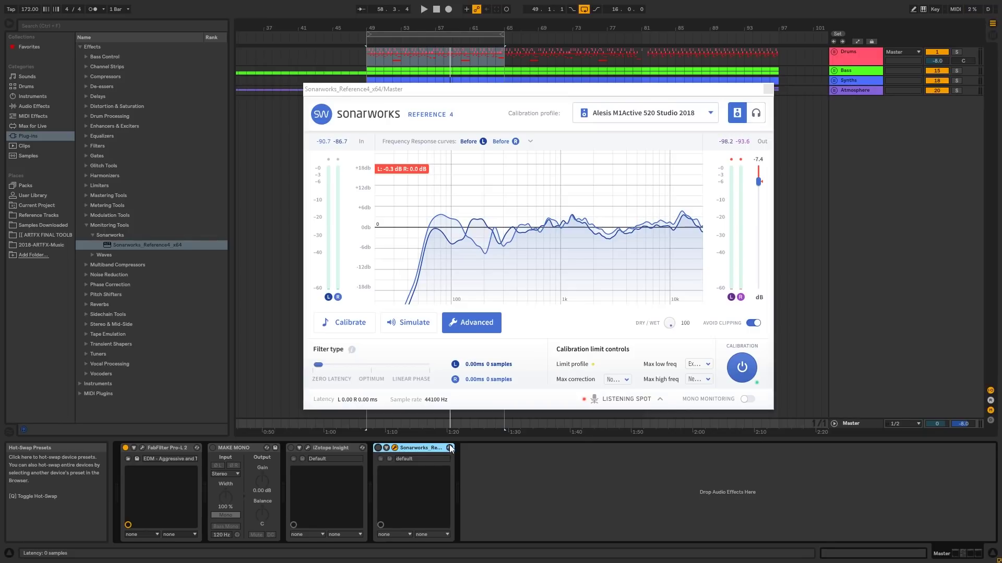
left_click(735, 273)
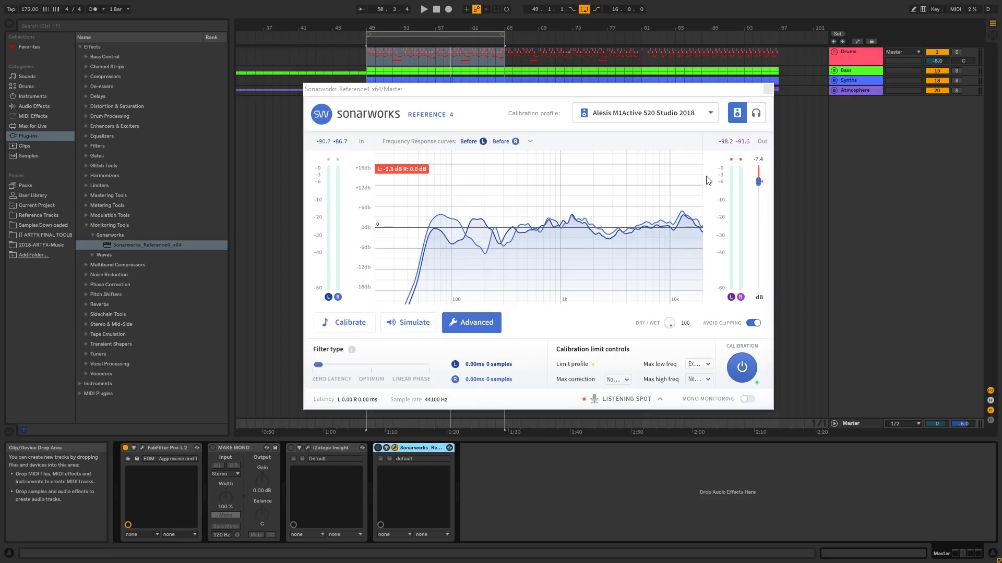
left_click(596, 293)
left_click(596, 293)
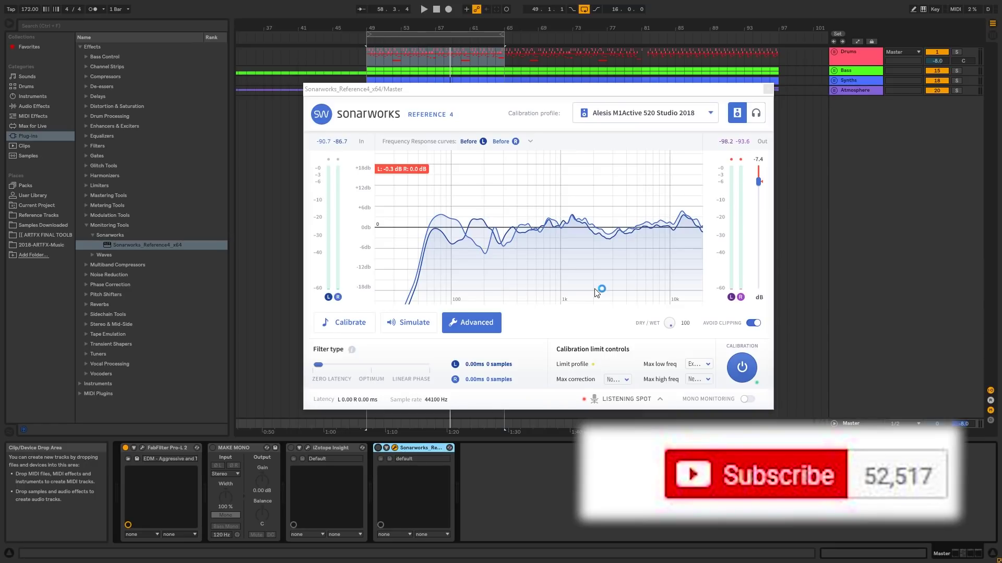